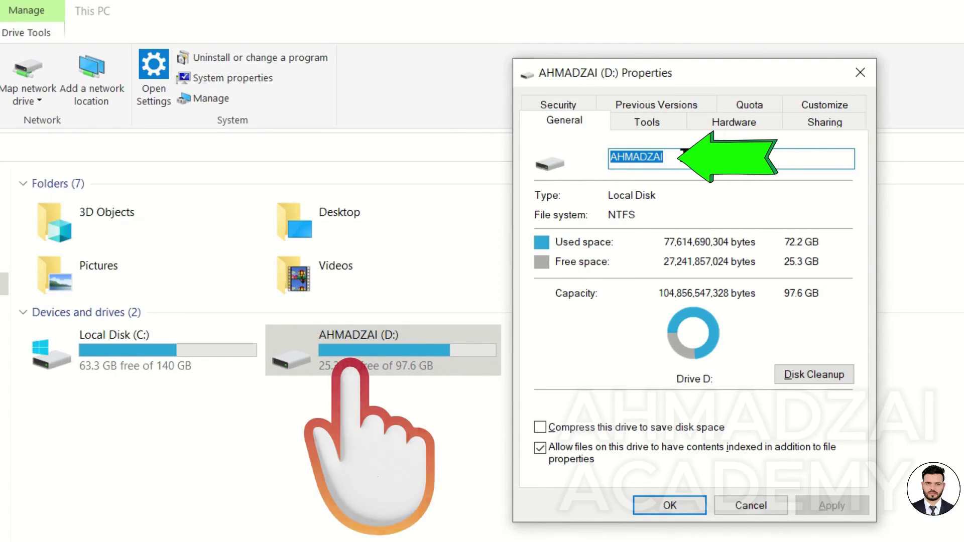
Close the D: drive's properties, look at the Rename command in Quick access, and return to This PC
{"action": "left_click", "coordinate": [860, 73]}
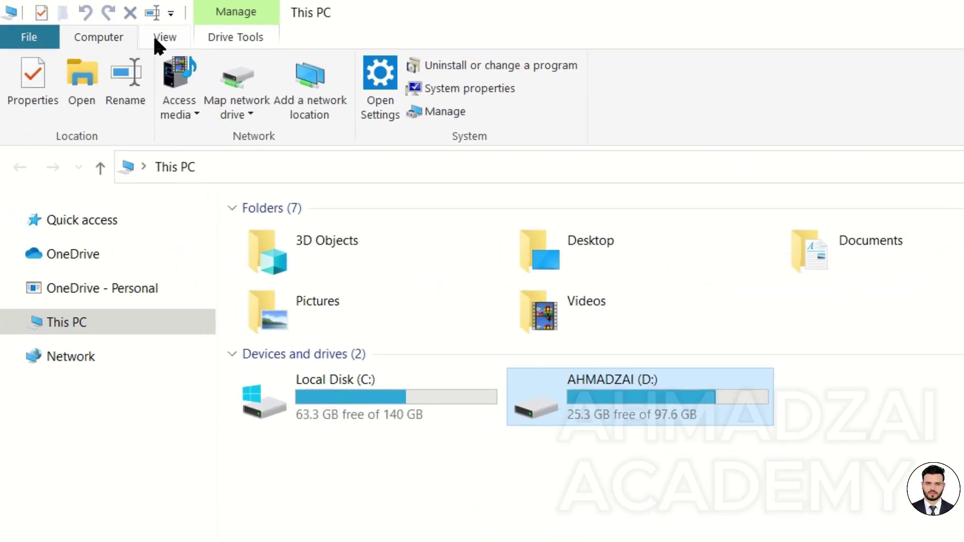
{"action": "left_click", "coordinate": [74, 35]}
{"action": "scroll", "coordinate": [135, 73], "scroll_direction": "up", "scroll_amount": 1}
{"action": "left_click", "coordinate": [437, 518]}
{"action": "left_click", "coordinate": [124, 219]}
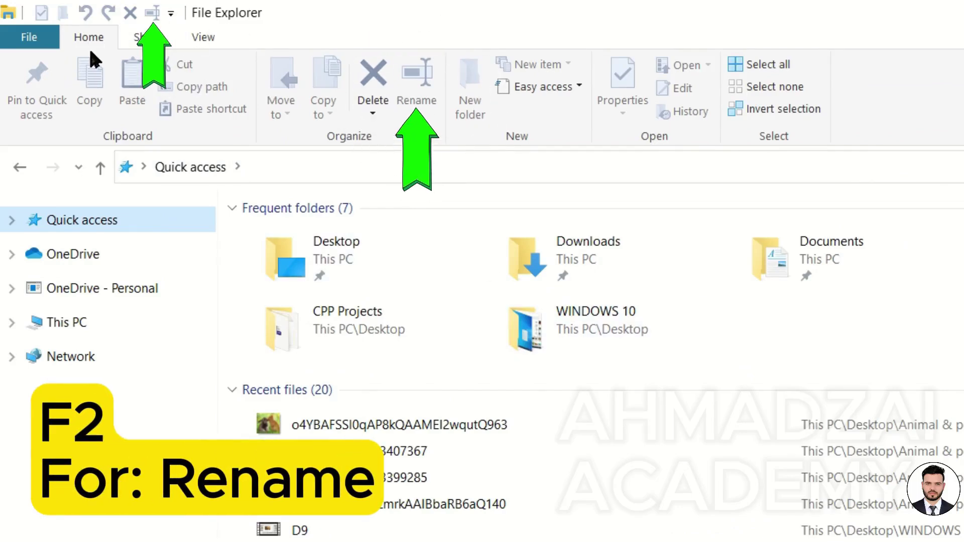
{"action": "left_click", "coordinate": [66, 322]}
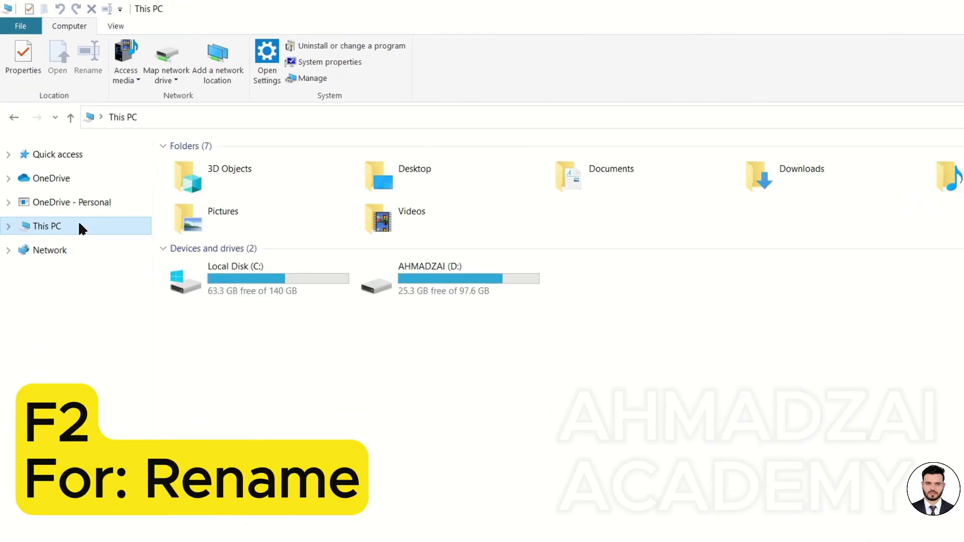
Look up the Rename command among the shortcut commands of drive D:, leaving the drive's name as it is
{"action": "left_click", "coordinate": [627, 402]}
{"action": "right_click", "coordinate": [375, 233]}
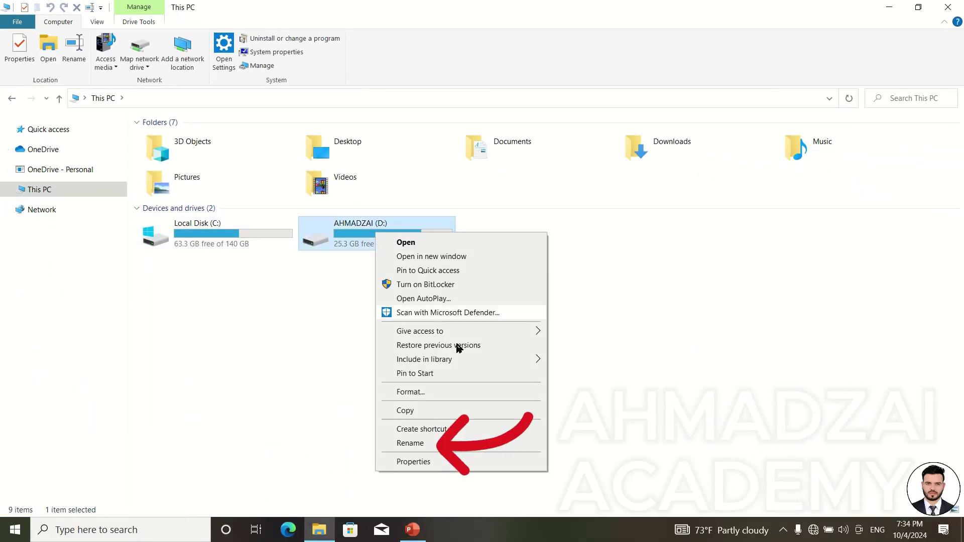
{"action": "left_click", "coordinate": [645, 377]}
Open drive D:'s properties and try the option to compress the drive to save disk space
{"action": "right_click", "coordinate": [402, 234]}
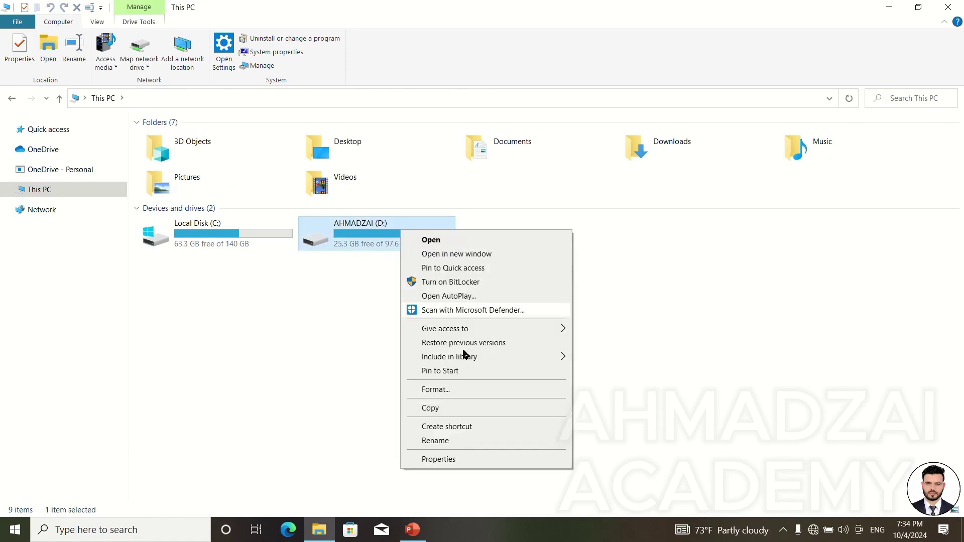
{"action": "left_click", "coordinate": [461, 456]}
{"action": "left_click_drag", "start_coordinate": [552, 210], "coordinate": [600, 76]}
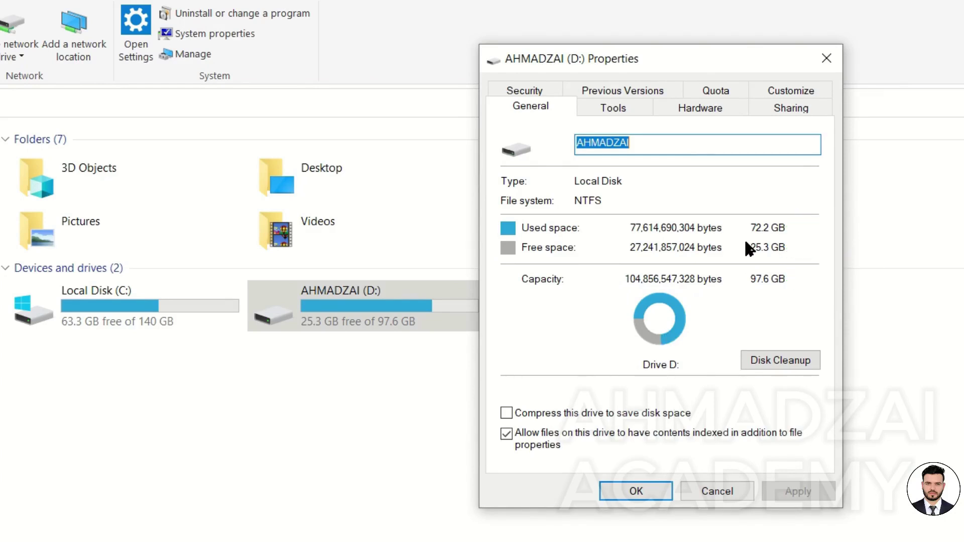
{"action": "left_click", "coordinate": [506, 413]}
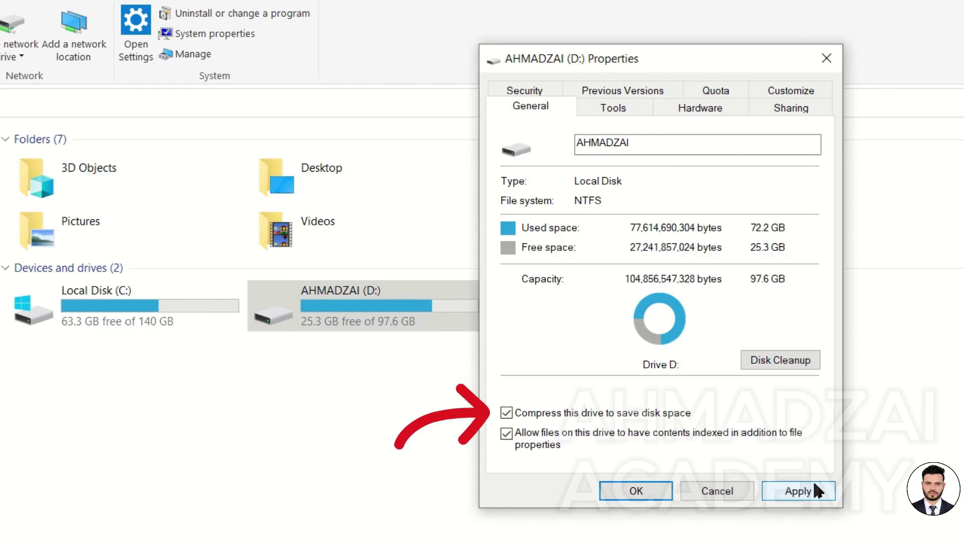
{"action": "left_click", "coordinate": [593, 410]}
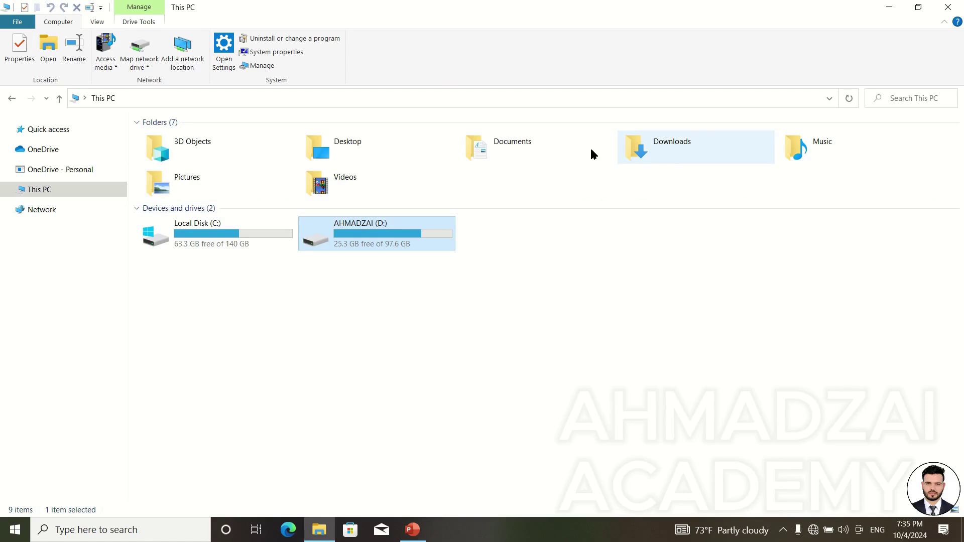
Open the Animal & pets Background folder from Quick access and show the properties of the two-rabbits picture
{"action": "left_click", "coordinate": [65, 134]}
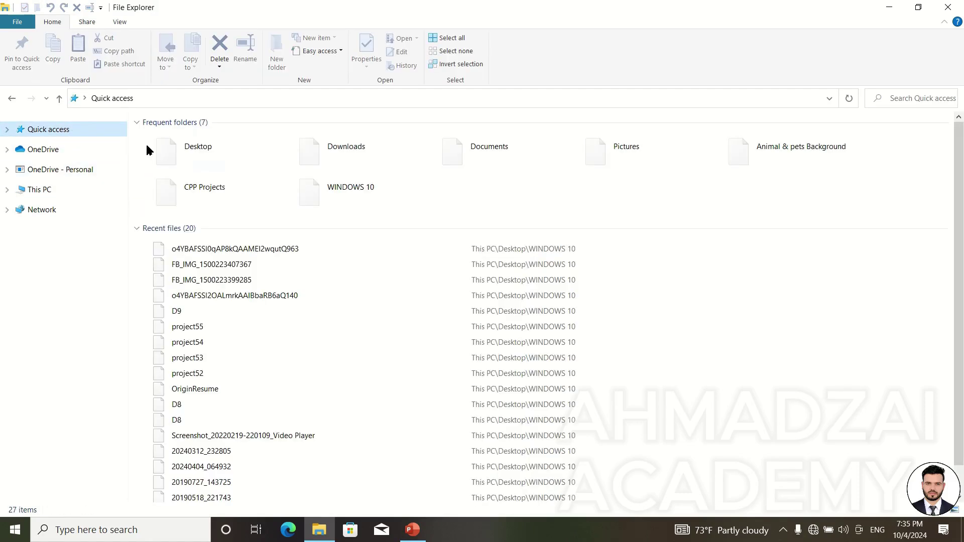
{"action": "double_click", "coordinate": [761, 155]}
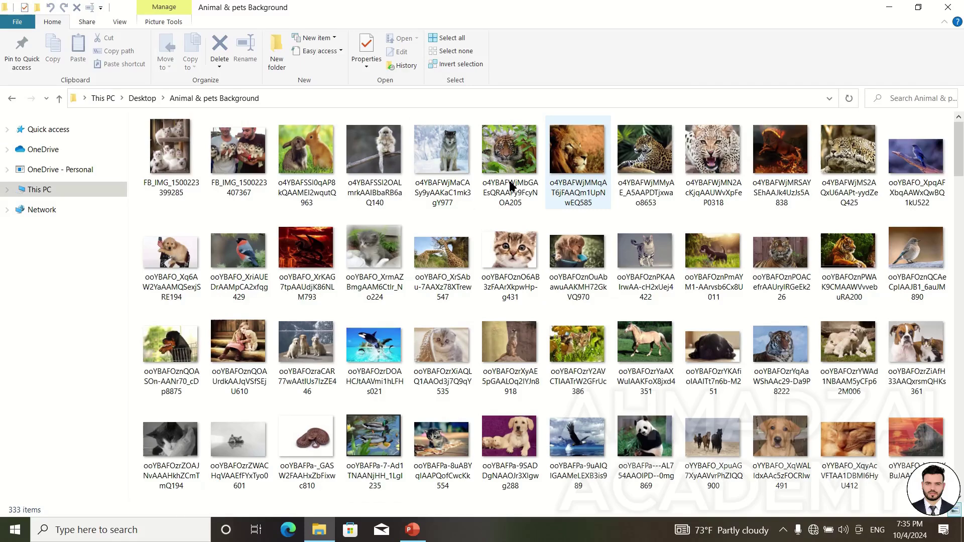
{"action": "right_click", "coordinate": [302, 145]}
{"action": "left_click", "coordinate": [334, 479]}
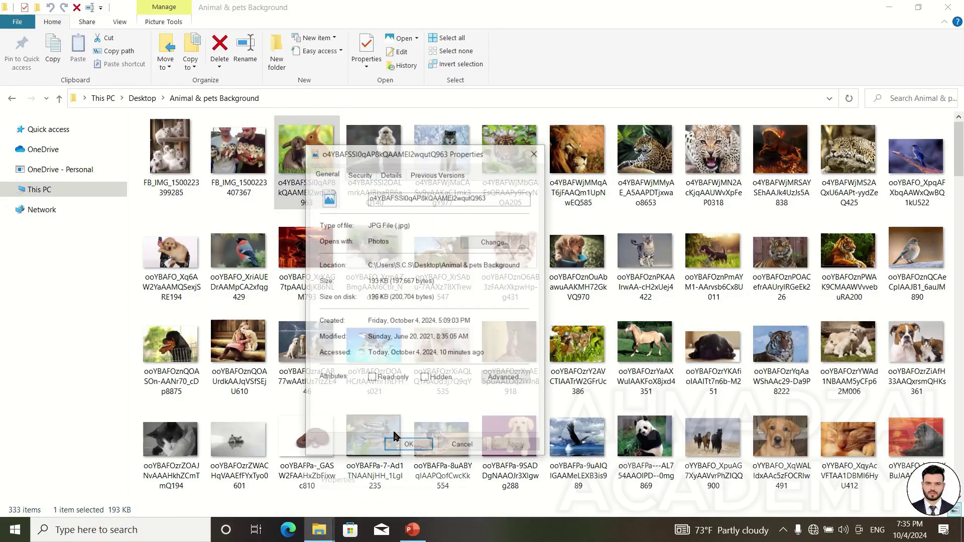
Review the two-rabbits picture's detailed properties, including its image, camera and file information, and close them unchanged
{"action": "left_click_drag", "start_coordinate": [456, 156], "coordinate": [541, 127]}
{"action": "left_click", "coordinate": [475, 145]}
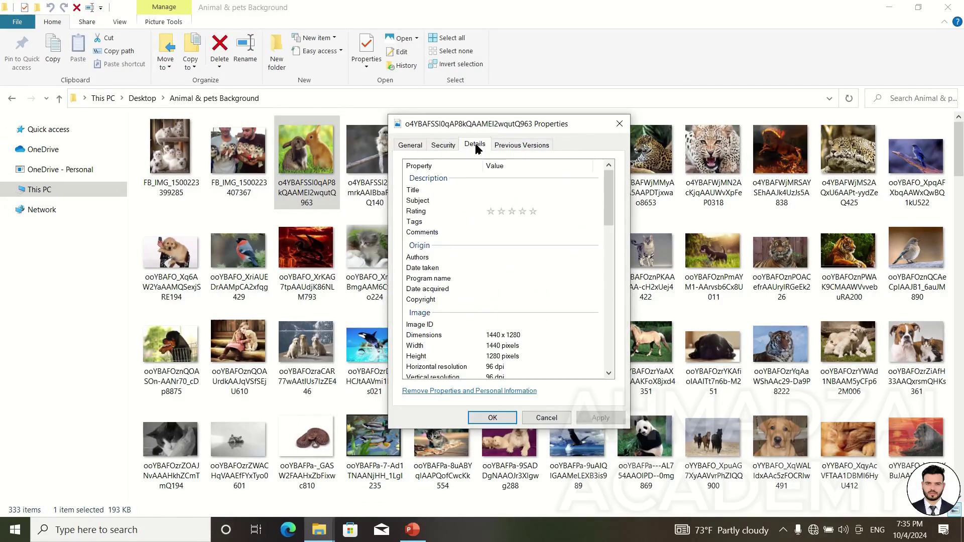
{"action": "scroll", "coordinate": [487, 281], "scroll_direction": "down", "scroll_amount": 6}
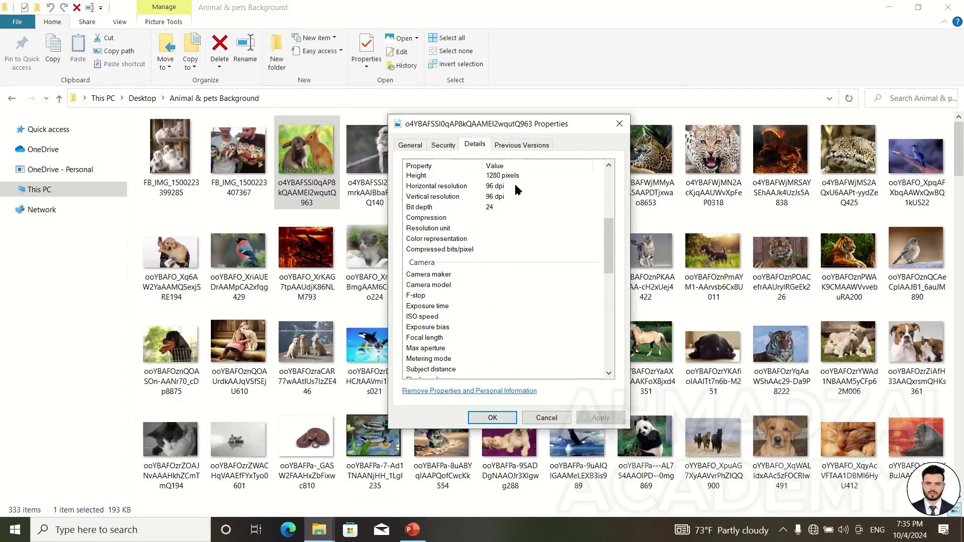
{"action": "scroll", "coordinate": [539, 348], "scroll_direction": "down", "scroll_amount": 6}
{"action": "scroll", "coordinate": [522, 355], "scroll_direction": "down", "scroll_amount": 5}
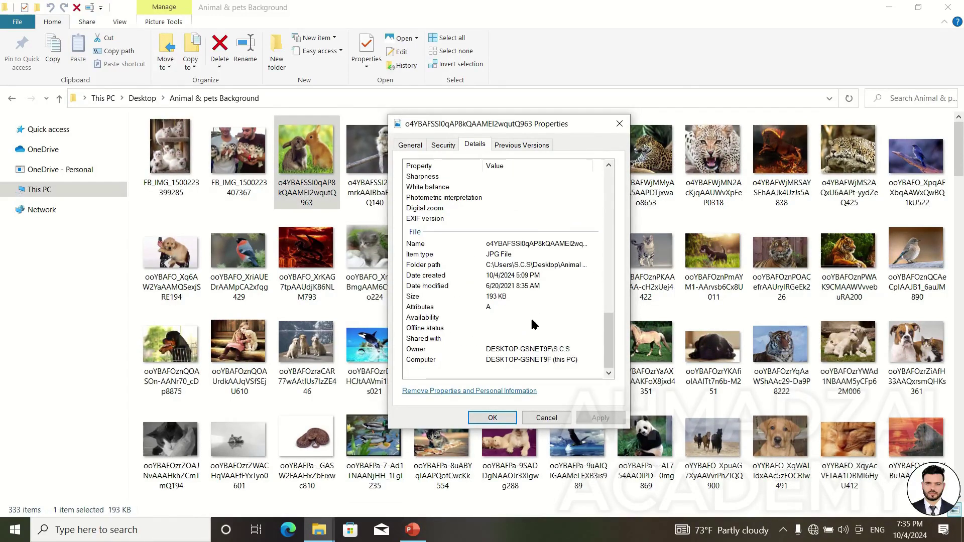
{"action": "scroll", "coordinate": [538, 309], "scroll_direction": "up", "scroll_amount": 15}
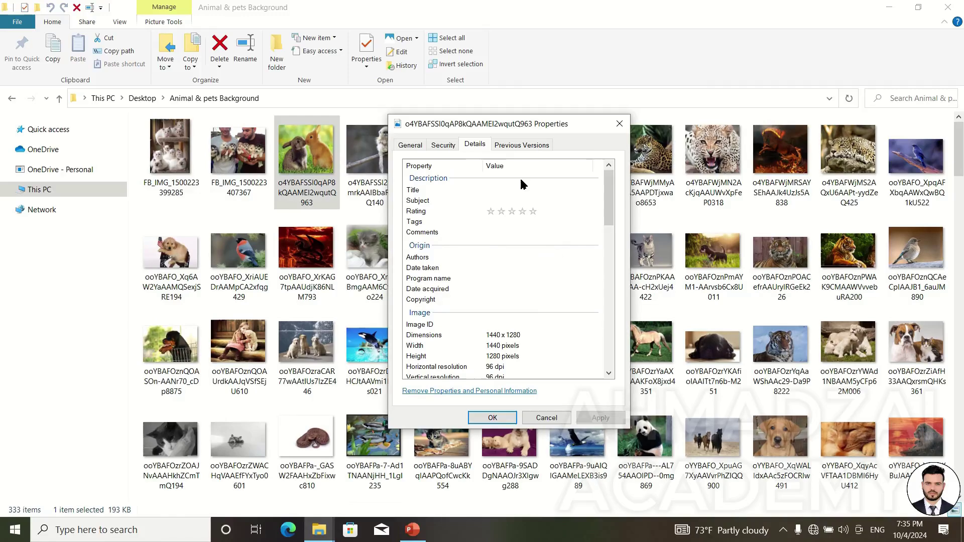
{"action": "left_click", "coordinate": [548, 418]}
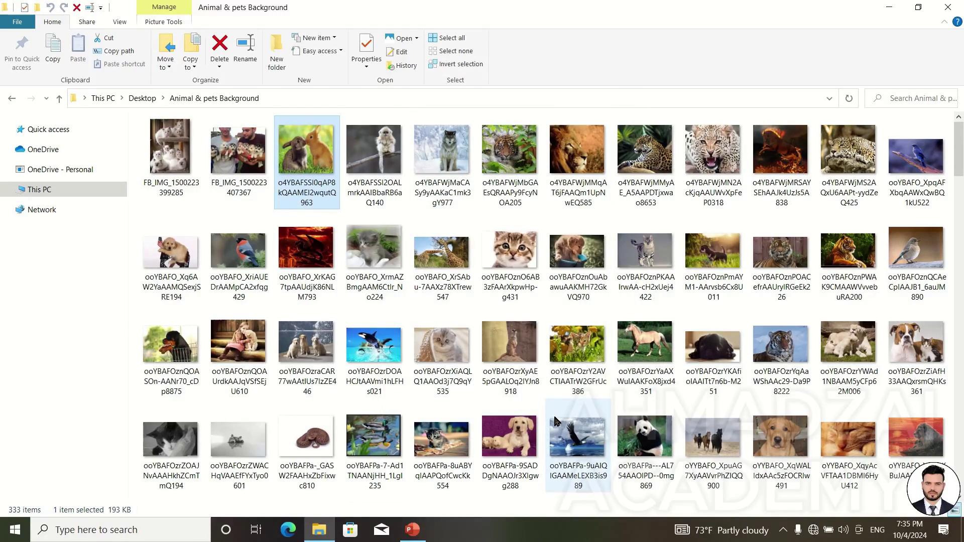
Return to This PC and open the error checking and optimization tools in drive D:'s properties
{"action": "left_click", "coordinate": [10, 99]}
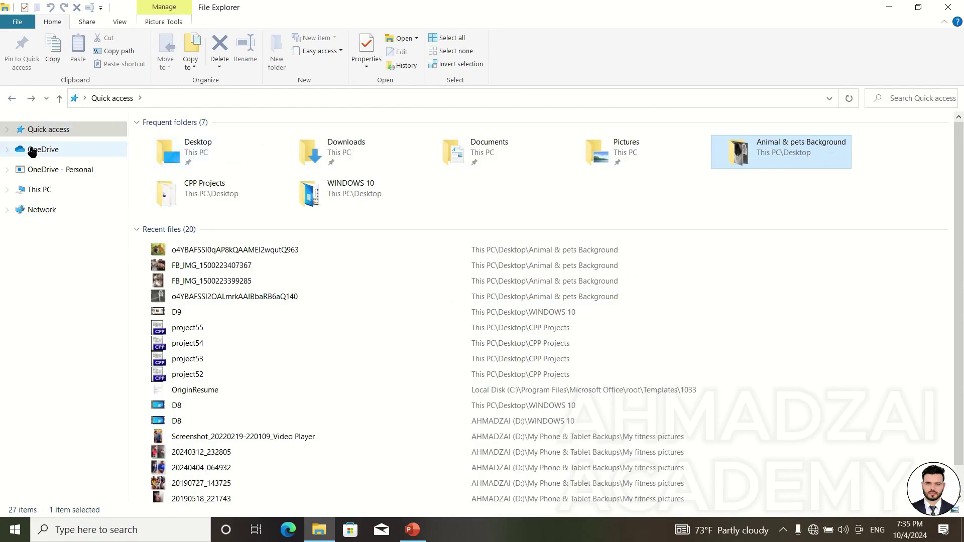
{"action": "left_click", "coordinate": [39, 189]}
{"action": "left_click", "coordinate": [362, 241]}
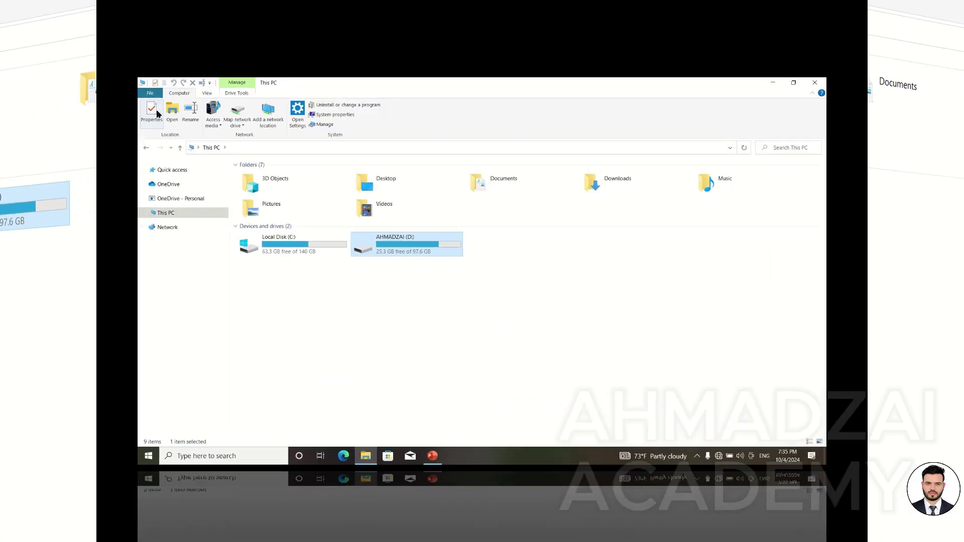
{"action": "left_click", "coordinate": [156, 111]}
{"action": "left_click_drag", "start_coordinate": [306, 118], "coordinate": [494, 116]}
{"action": "left_click", "coordinate": [414, 131]}
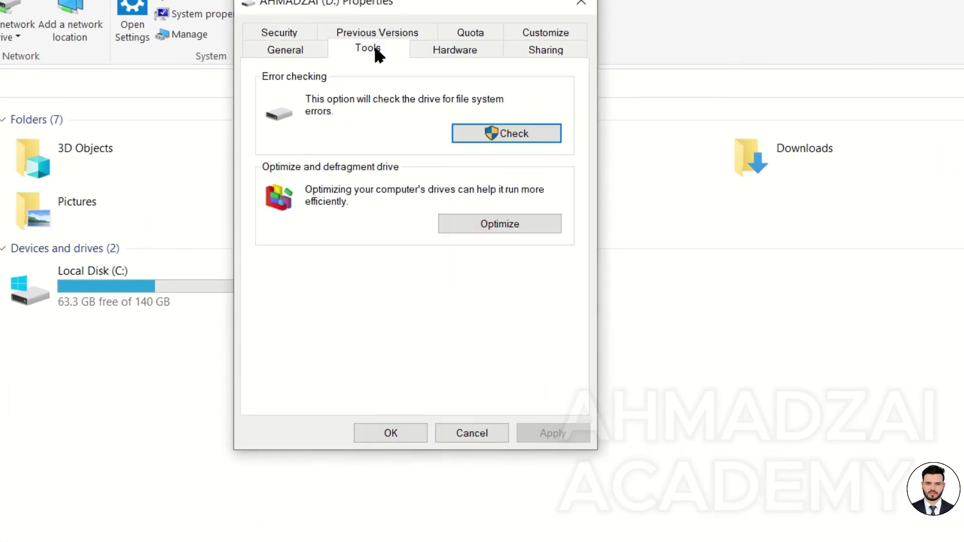
{"action": "left_click_drag", "start_coordinate": [432, 6], "coordinate": [688, 62]}
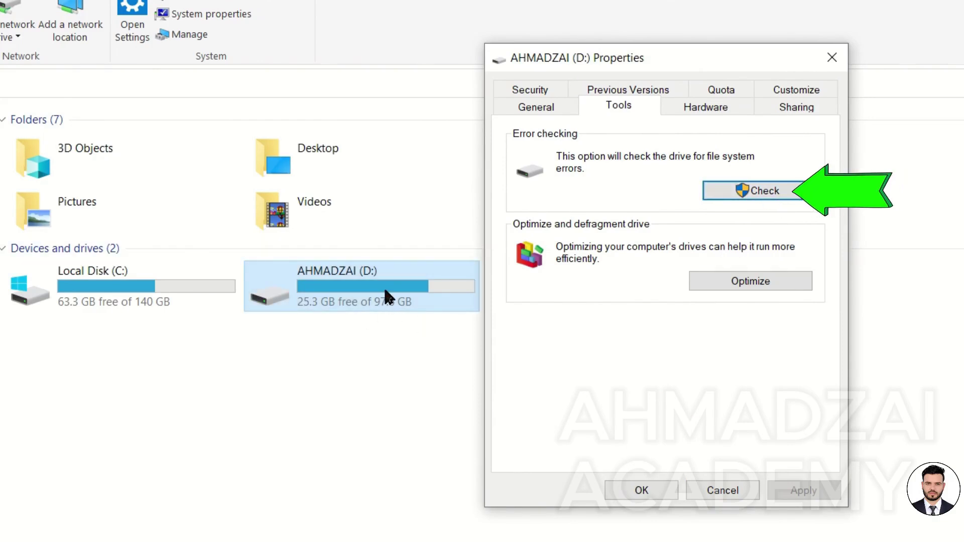
Scan drive D: for file system errors and close the scan report
{"action": "left_click", "coordinate": [775, 190]}
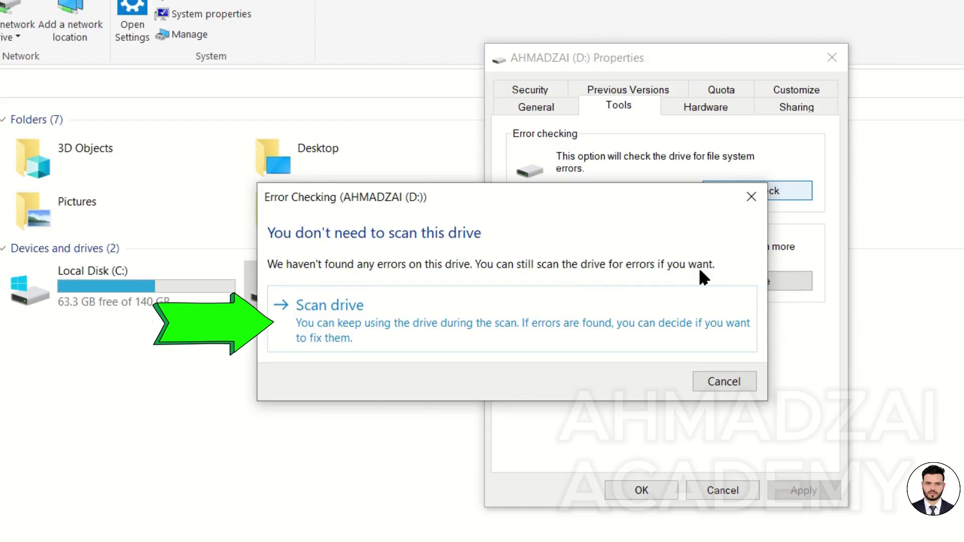
{"action": "left_click", "coordinate": [435, 321]}
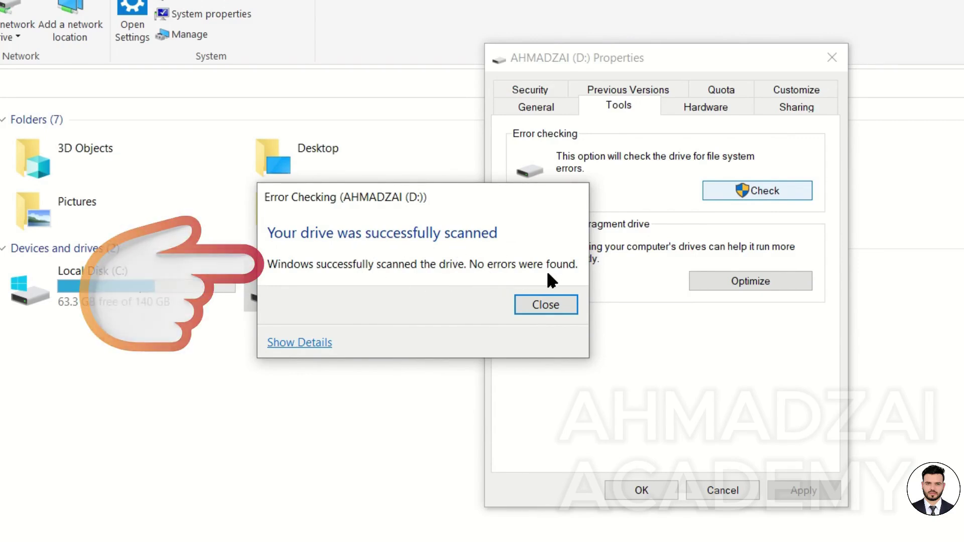
{"action": "left_click", "coordinate": [549, 303]}
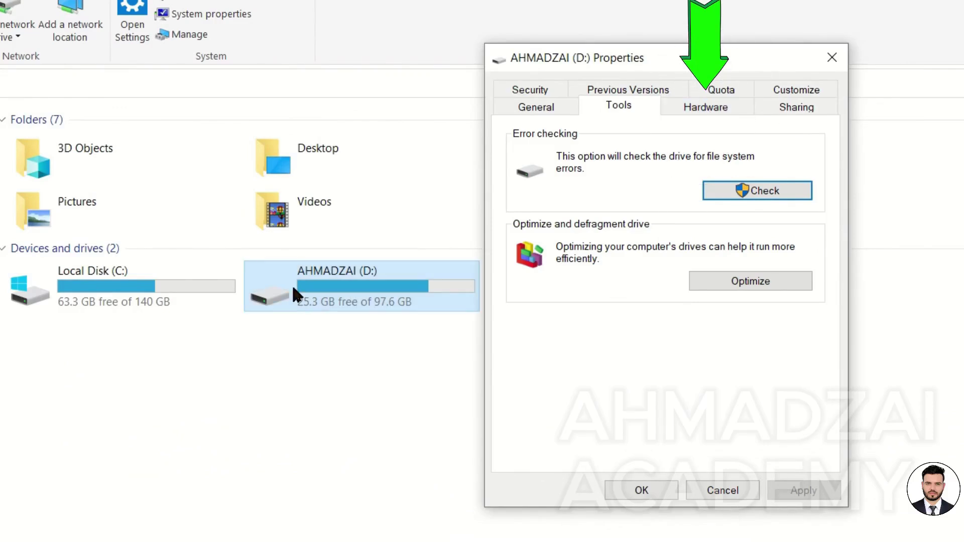
View the hardware information for drive D:'s physical disk and close the drive's properties
{"action": "left_click", "coordinate": [695, 106]}
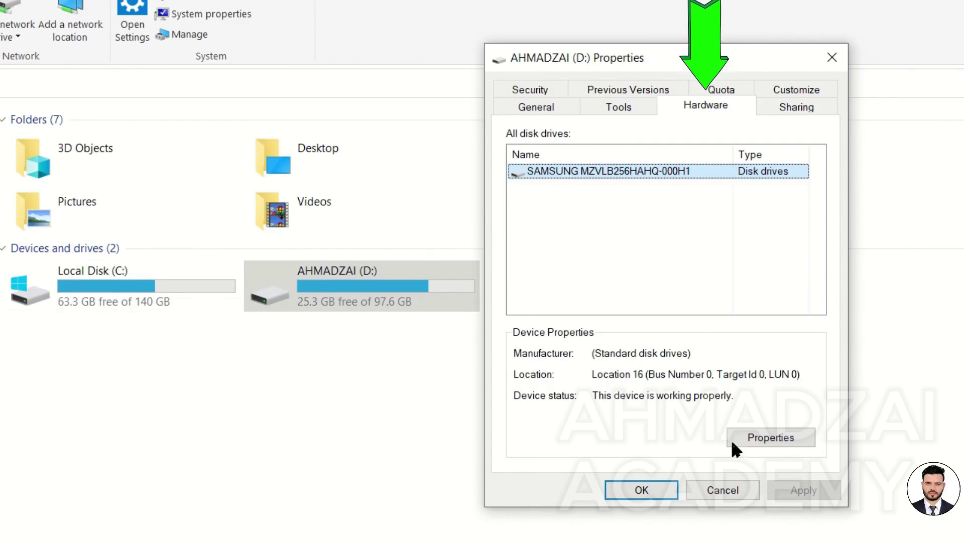
{"action": "left_click", "coordinate": [725, 488]}
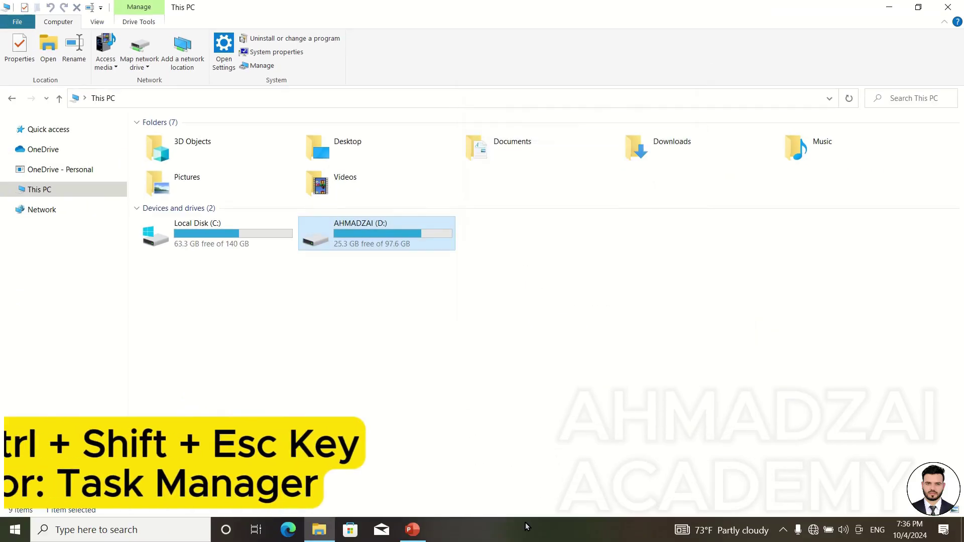
Open Task Manager, examine the performance and capacity details of Disk 0 (C: D:), and close it
{"action": "right_click", "coordinate": [526, 526]}
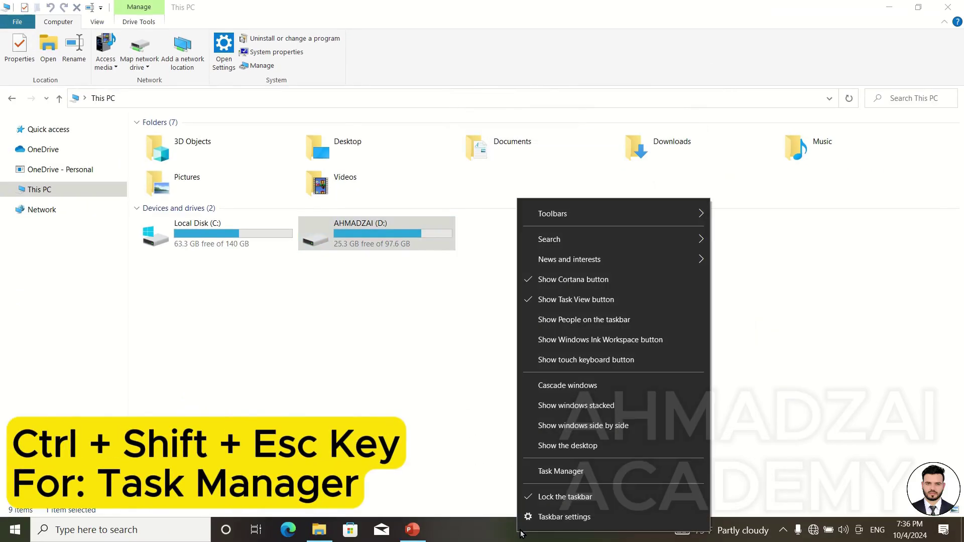
{"action": "left_click", "coordinate": [563, 469]}
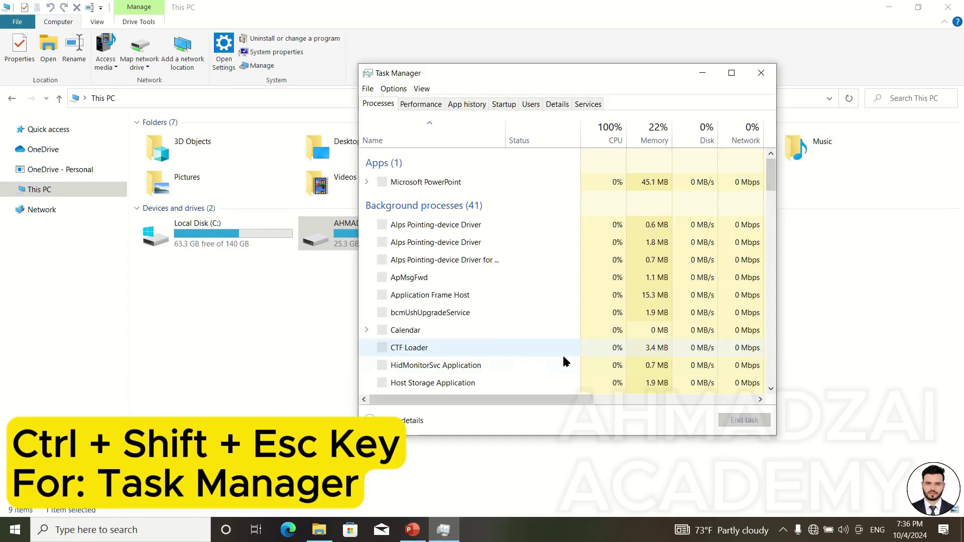
{"action": "left_click", "coordinate": [418, 104]}
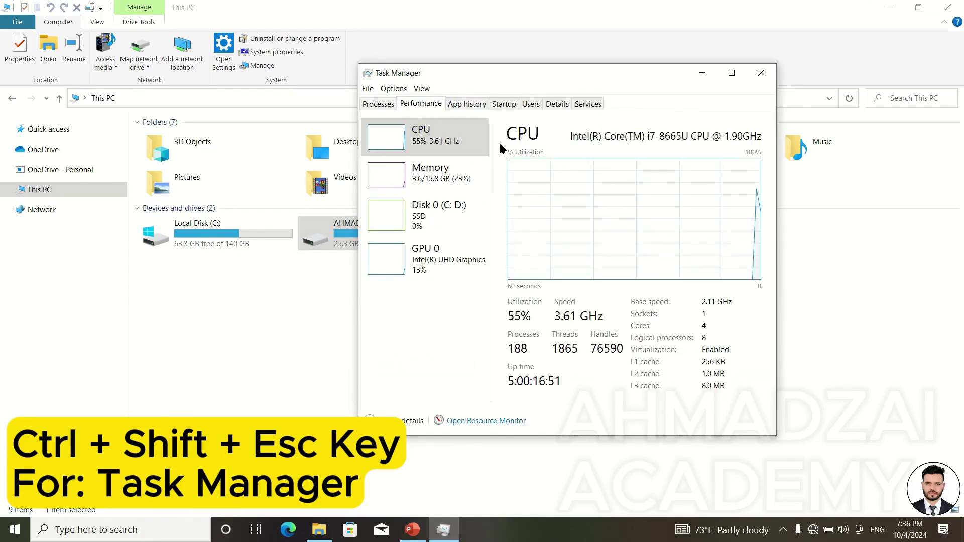
{"action": "left_click", "coordinate": [424, 210]}
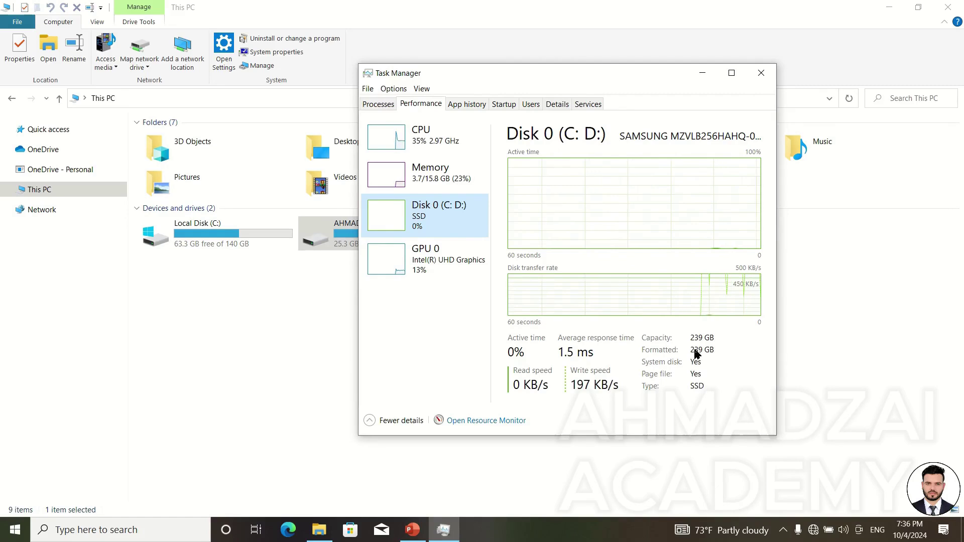
{"action": "left_click", "coordinate": [760, 73]}
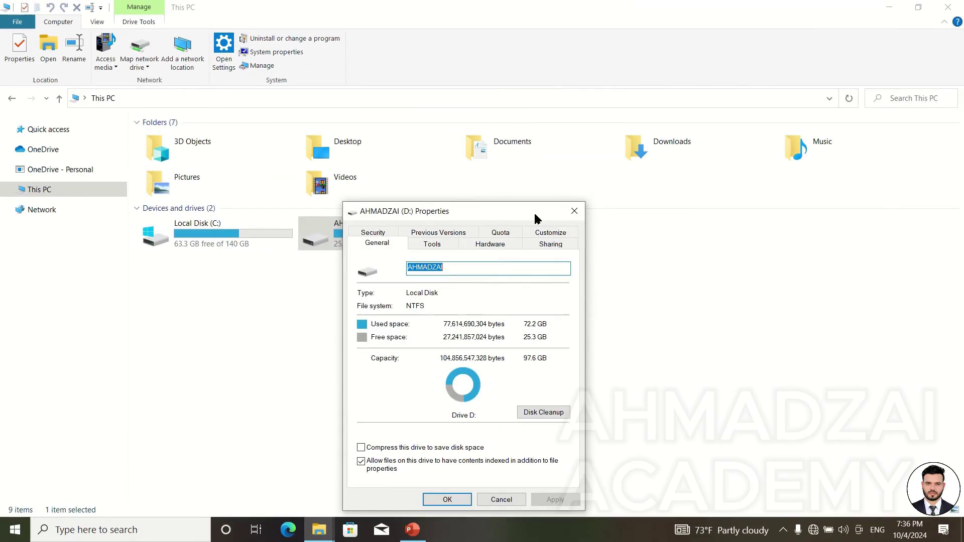
View the network and advanced sharing settings in drive D:'s properties
{"action": "left_click_drag", "start_coordinate": [535, 216], "coordinate": [592, 137]}
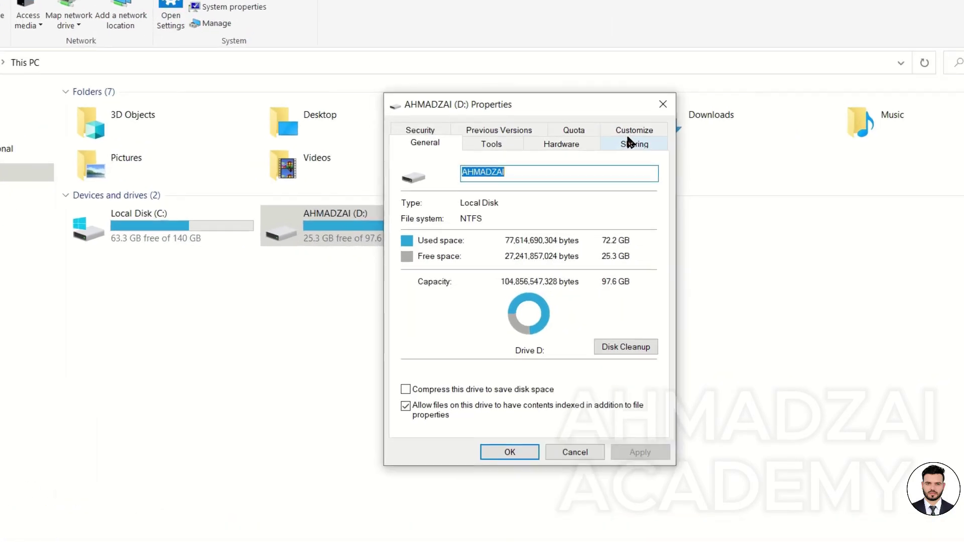
{"action": "left_click", "coordinate": [608, 164]}
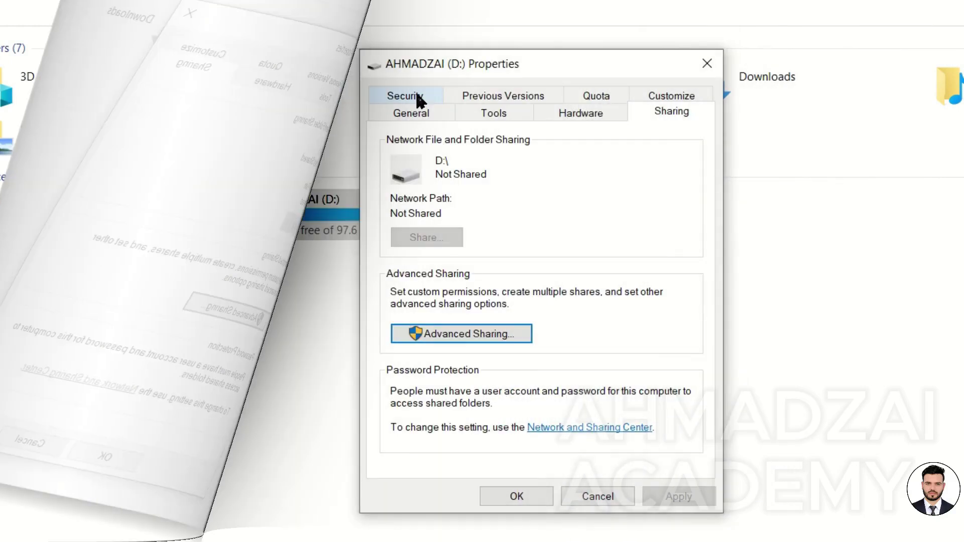
Review drive D:'s security permissions for SYSTEM, Administrators, Users and Authenticated Users
{"action": "left_click", "coordinate": [415, 91]}
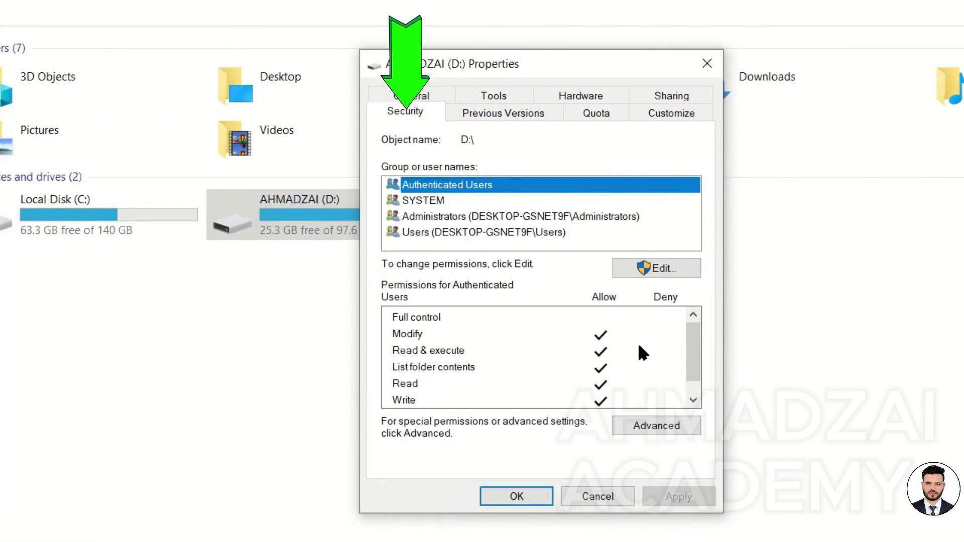
{"action": "left_click", "coordinate": [451, 200]}
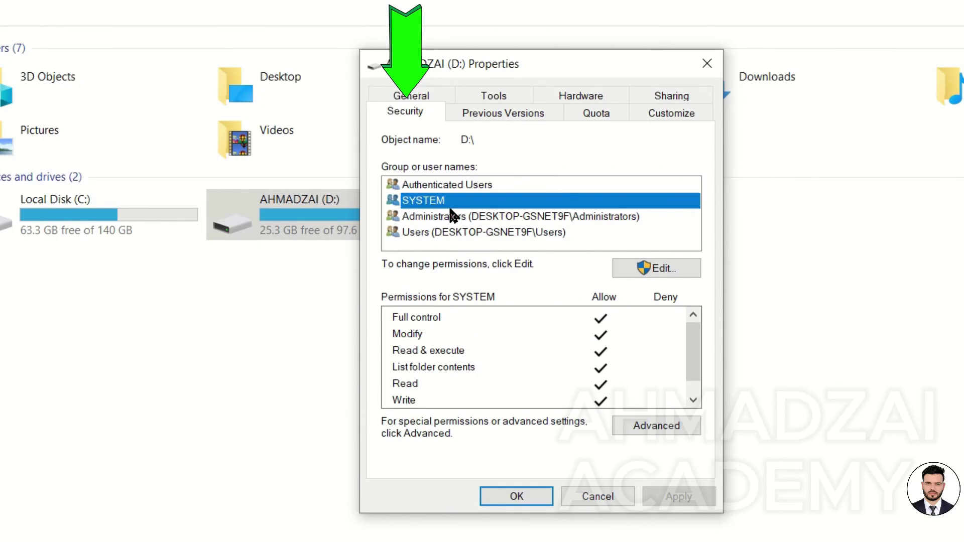
{"action": "left_click", "coordinate": [453, 218]}
{"action": "left_click", "coordinate": [453, 230]}
{"action": "left_click", "coordinate": [451, 185]}
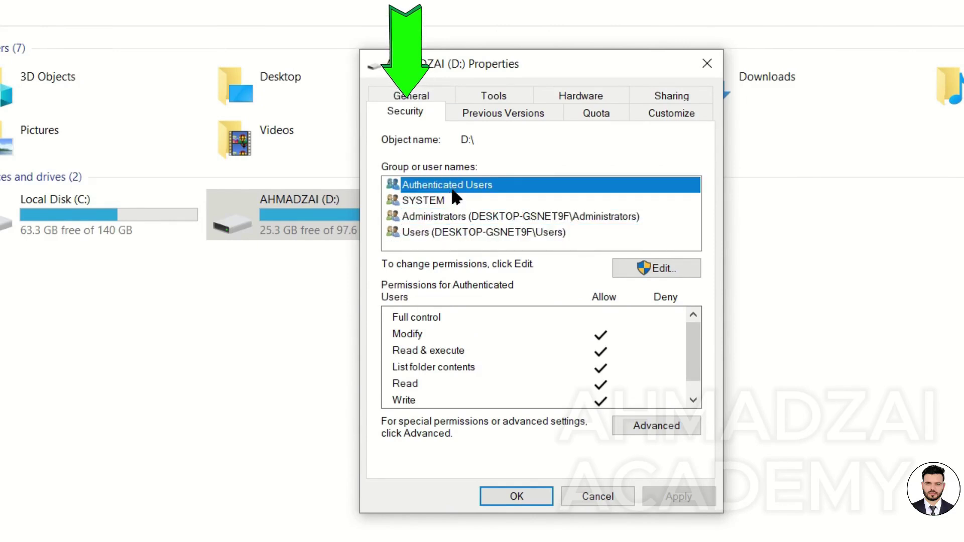
Compare the permissions granted to SYSTEM, Administrators and Users on drive D:
{"action": "left_click", "coordinate": [438, 205]}
{"action": "left_click", "coordinate": [438, 218]}
{"action": "left_click", "coordinate": [444, 232]}
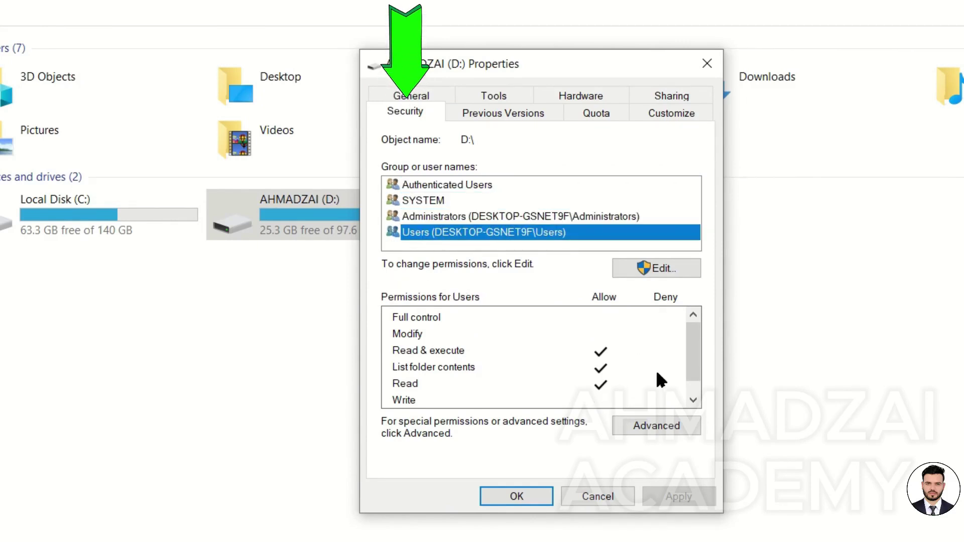
Try to deny Full control to Users on drive D:, check the Administrators' permissions, and discard the changes by cancelling out of the drive's properties
{"action": "left_click", "coordinate": [667, 268]}
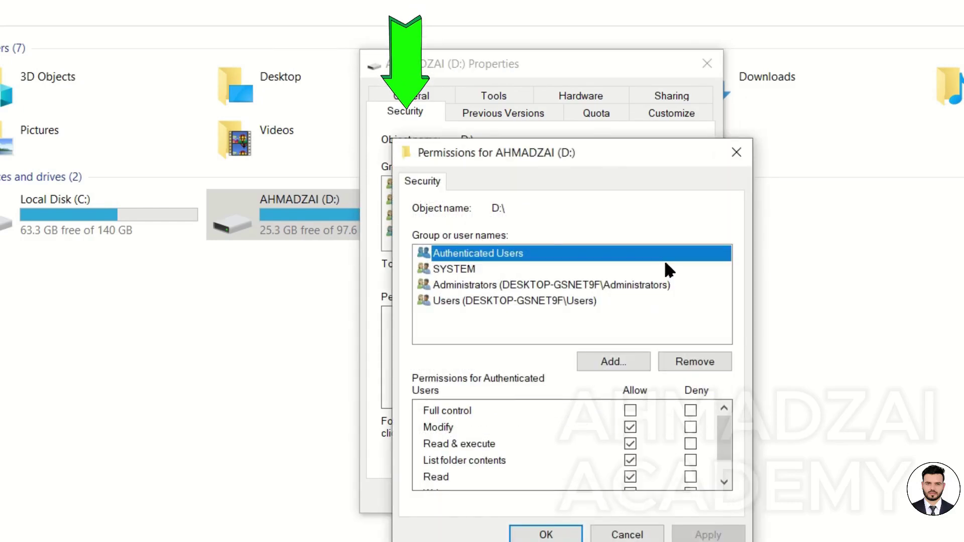
{"action": "left_click", "coordinate": [499, 301]}
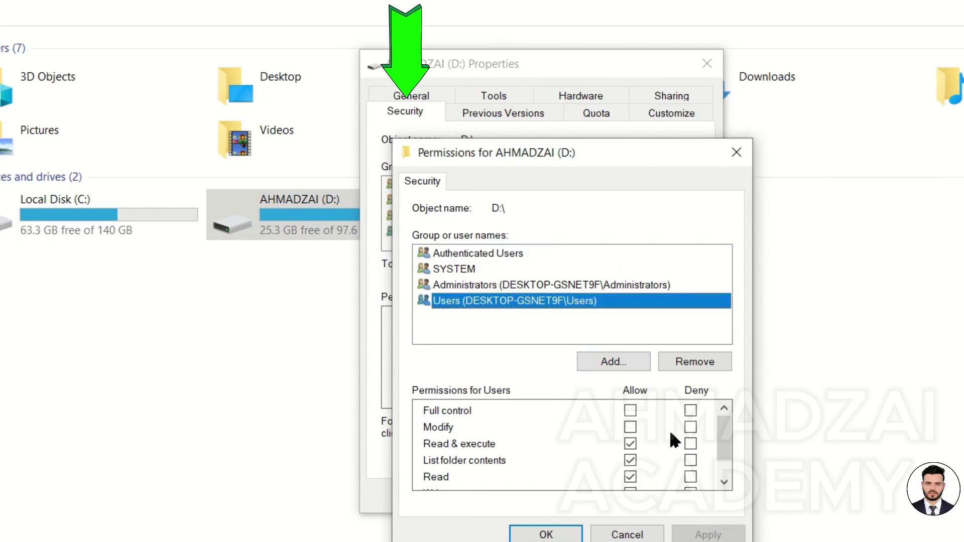
{"action": "left_click", "coordinate": [691, 409]}
{"action": "left_click", "coordinate": [690, 410]}
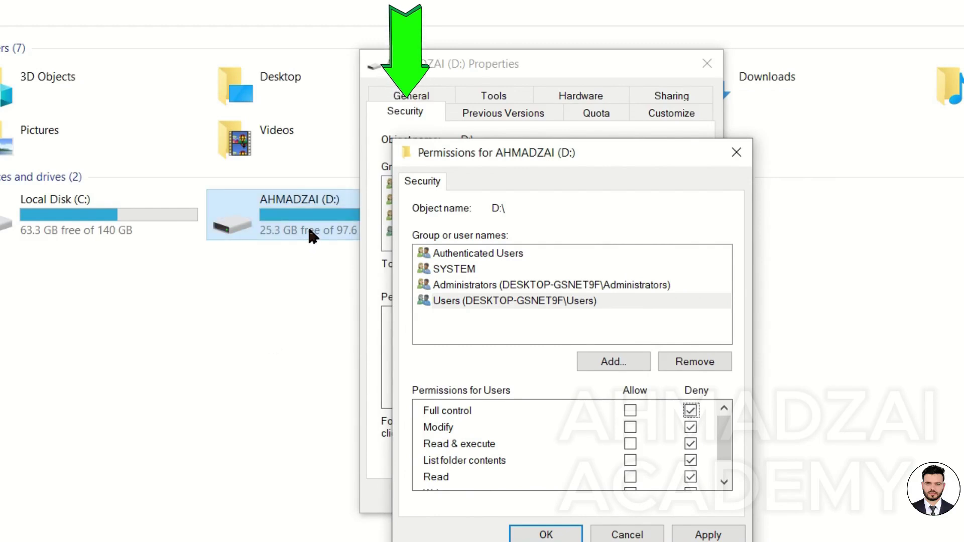
{"action": "left_click", "coordinate": [487, 284]}
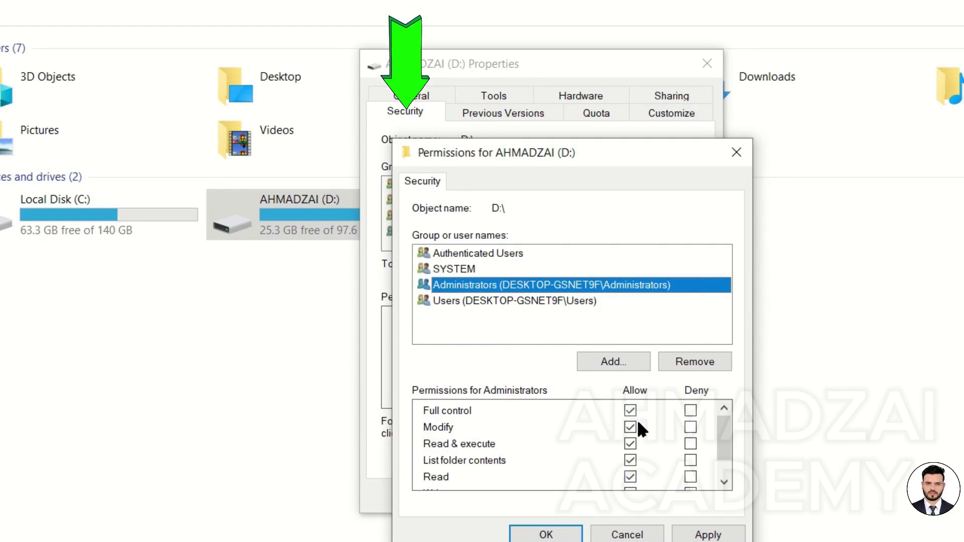
{"action": "left_click", "coordinate": [630, 533]}
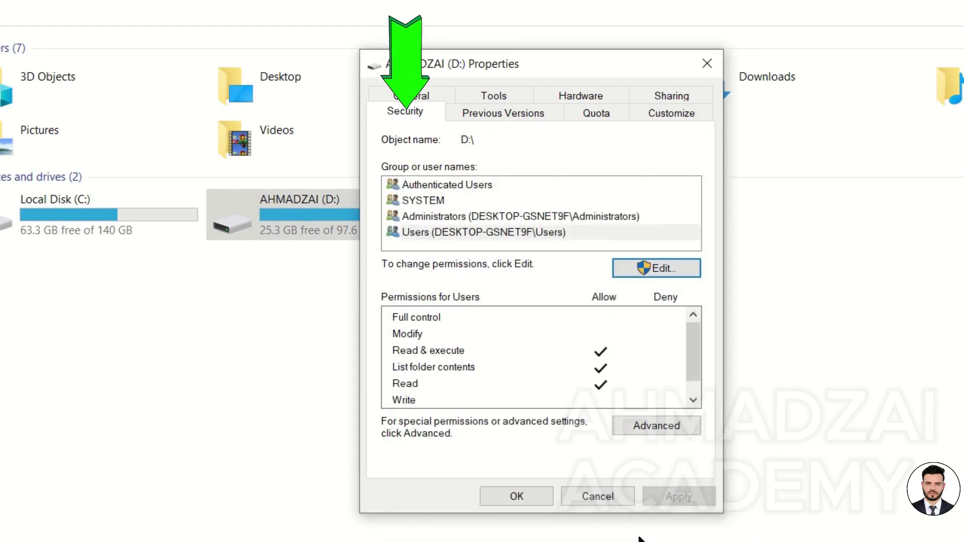
{"action": "left_click", "coordinate": [613, 495]}
Reopen drive D:'s properties and view its Previous Versions and Quota pages
{"action": "right_click", "coordinate": [356, 227]}
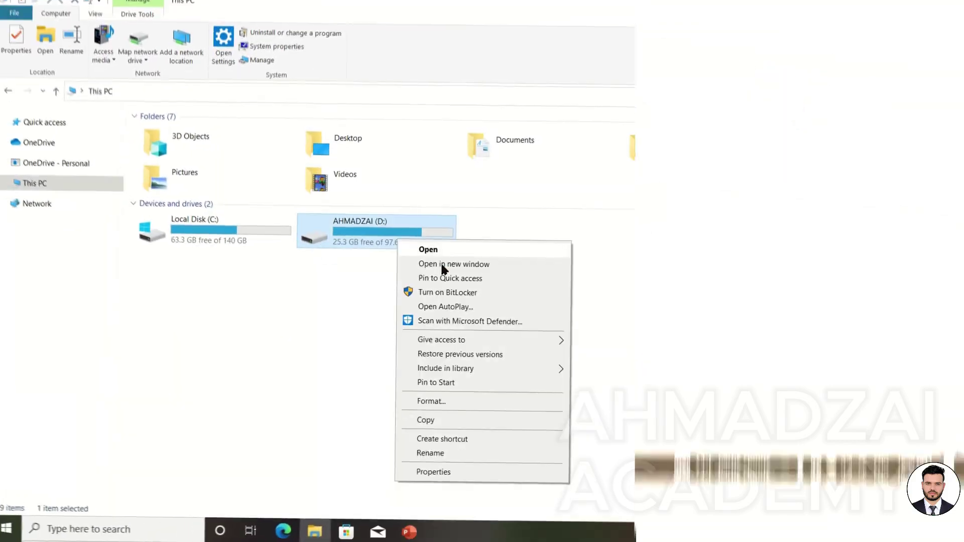
{"action": "left_click", "coordinate": [440, 469]}
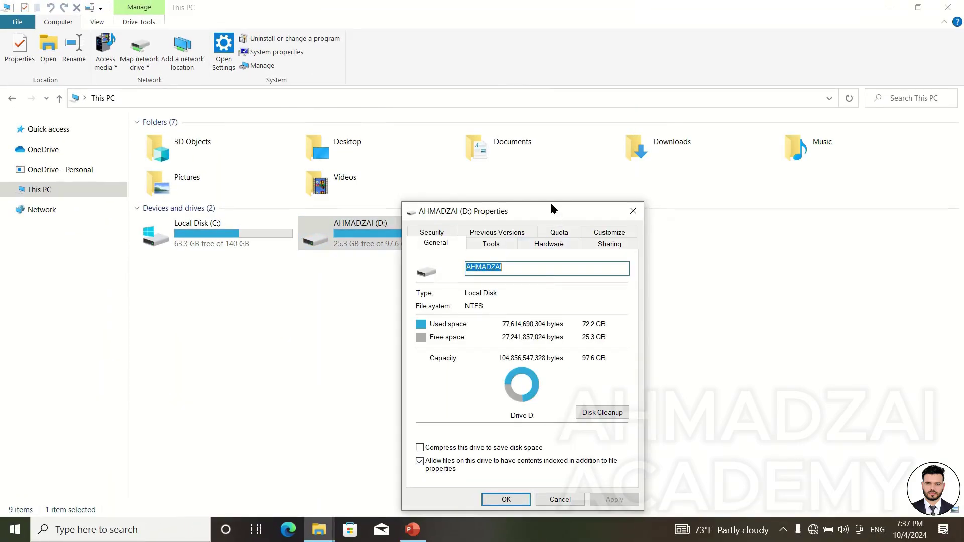
{"action": "left_click_drag", "start_coordinate": [551, 204], "coordinate": [574, 72]}
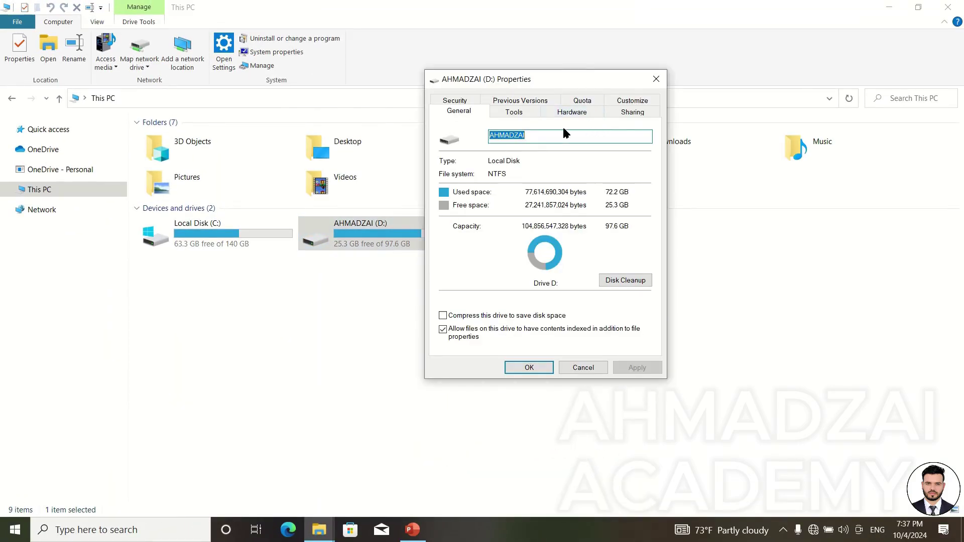
{"action": "left_click", "coordinate": [468, 101]}
{"action": "left_click", "coordinate": [508, 112]}
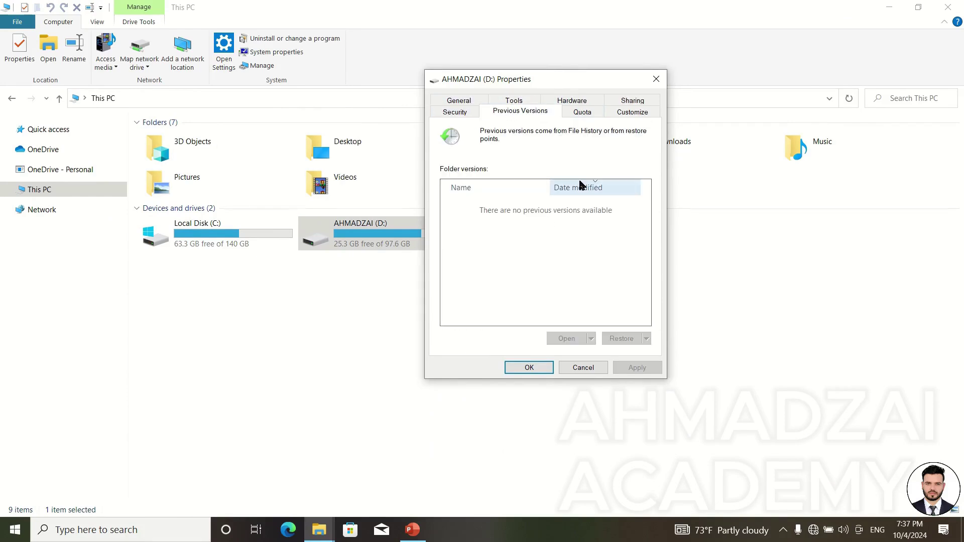
{"action": "left_click", "coordinate": [583, 112]}
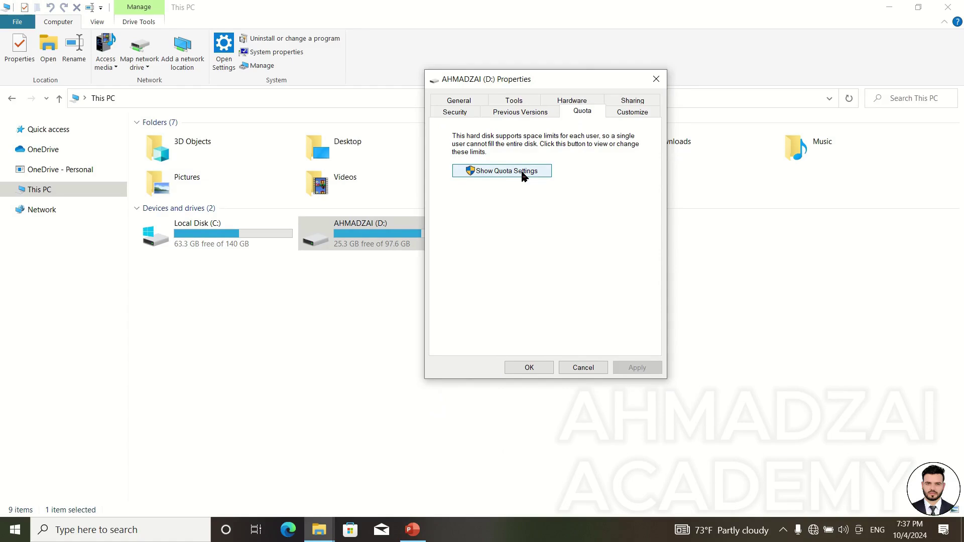
{"action": "left_click_drag", "start_coordinate": [554, 79], "coordinate": [624, 83]}
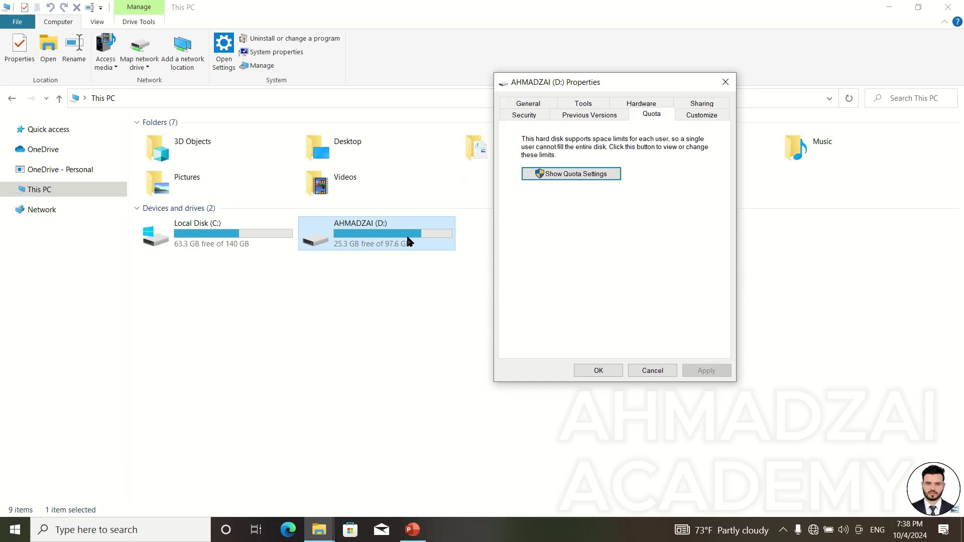
{"action": "left_click", "coordinate": [15, 529]}
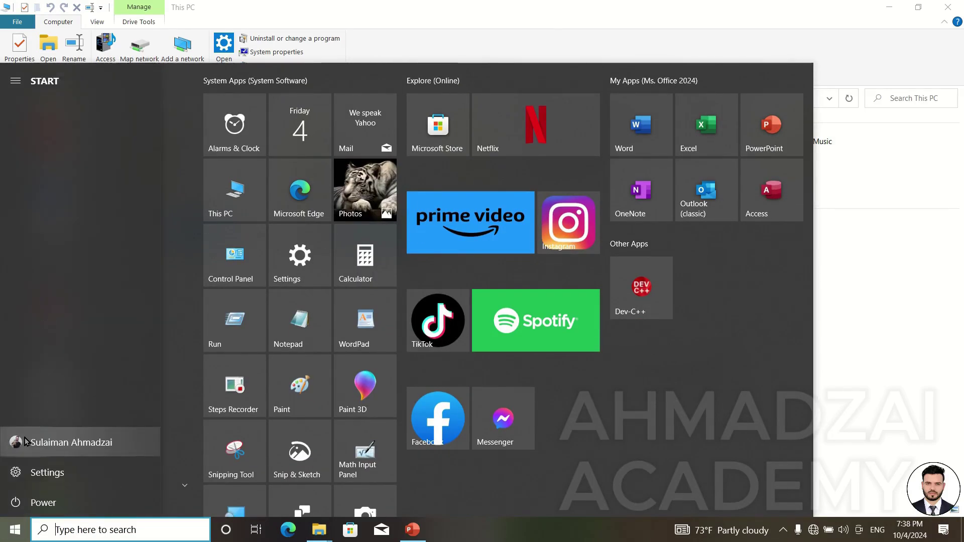
{"action": "left_click", "coordinate": [876, 358]}
{"action": "left_click_drag", "start_coordinate": [408, 258], "coordinate": [387, 240]}
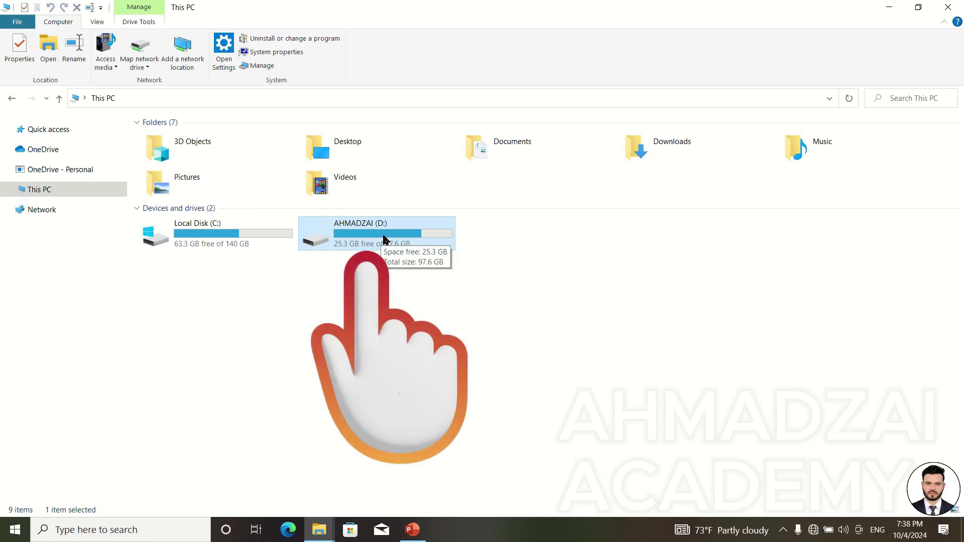
{"action": "left_click", "coordinate": [480, 336]}
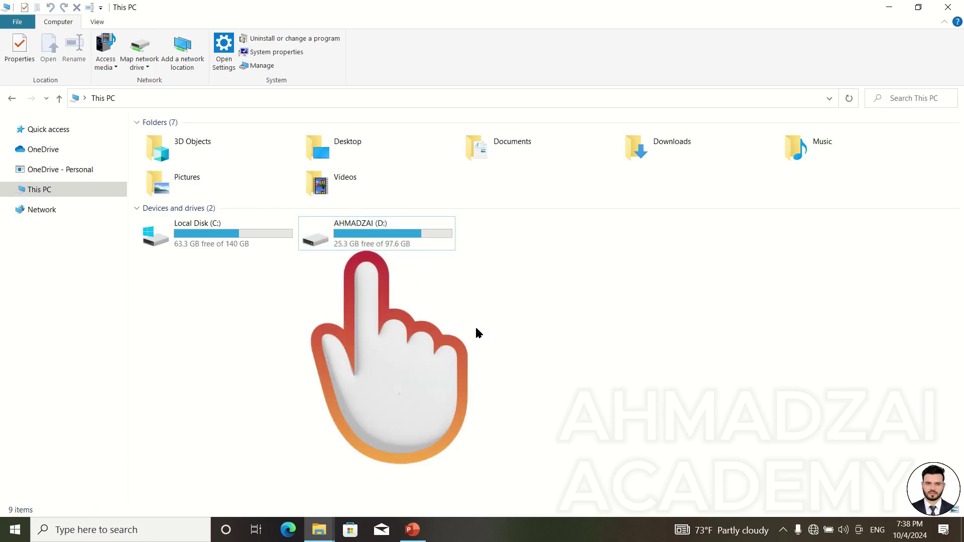
{"action": "left_click_drag", "start_coordinate": [505, 350], "coordinate": [377, 221]}
{"action": "left_click", "coordinate": [394, 297]}
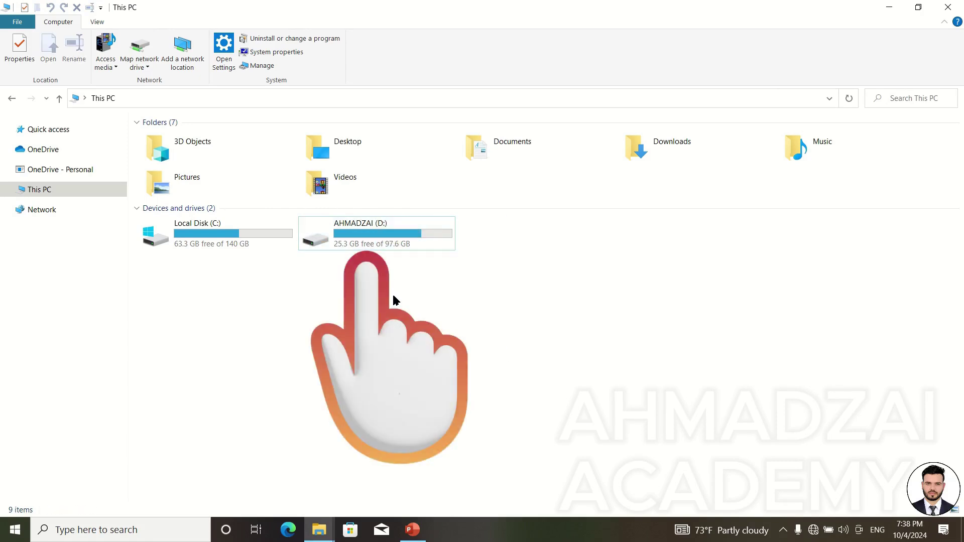
{"action": "left_click_drag", "start_coordinate": [497, 295], "coordinate": [377, 218]}
{"action": "left_click", "coordinate": [439, 369]}
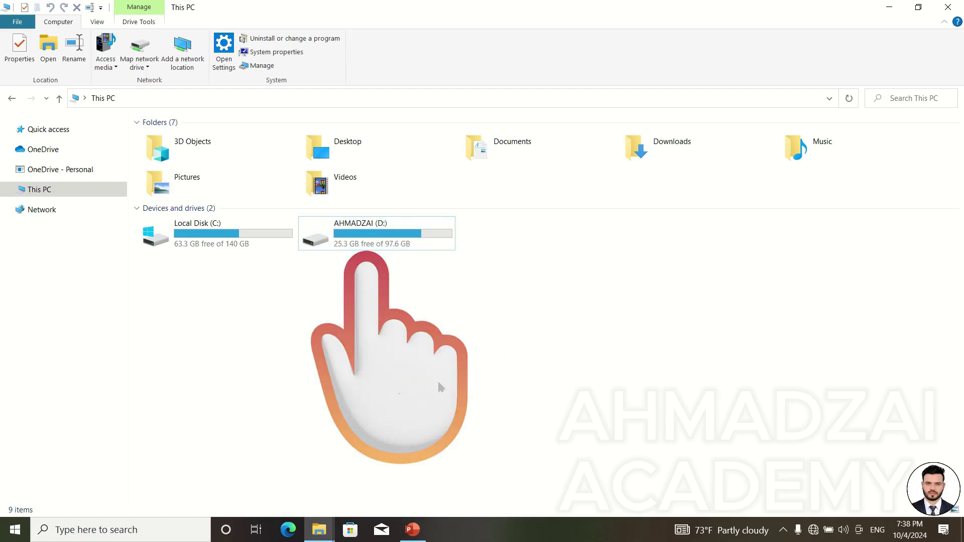
{"action": "left_click_drag", "start_coordinate": [479, 279], "coordinate": [382, 223]}
{"action": "left_click", "coordinate": [491, 324]}
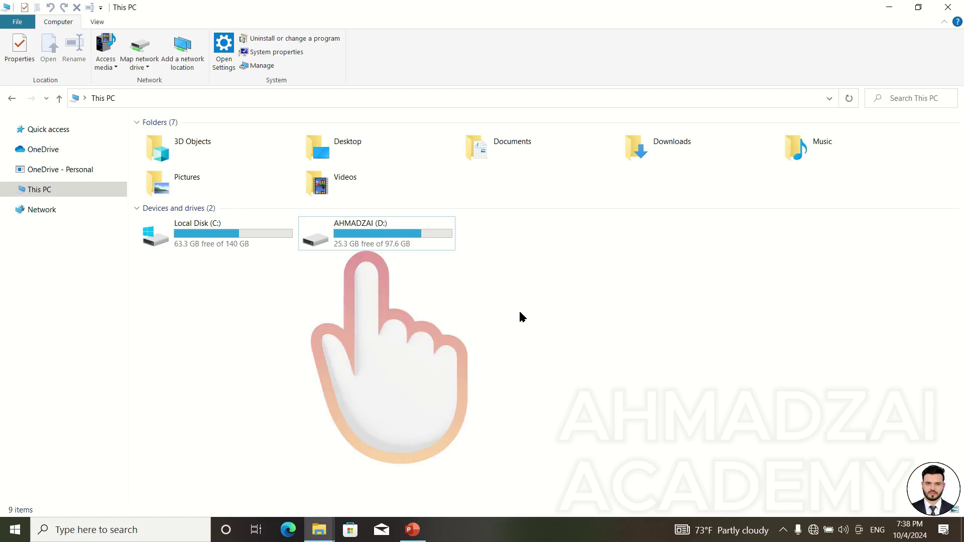
{"action": "left_click_drag", "start_coordinate": [505, 323], "coordinate": [392, 236]}
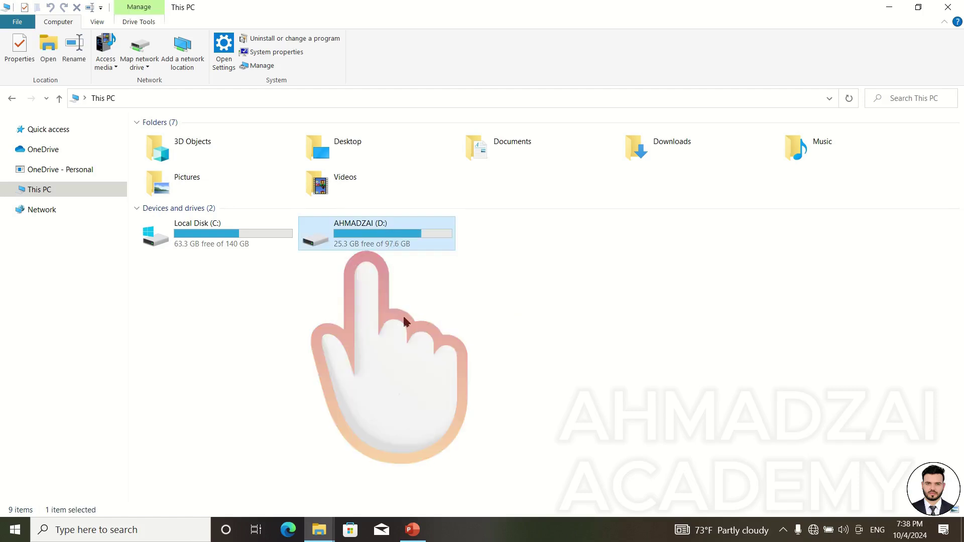
{"action": "left_click_drag", "start_coordinate": [407, 273], "coordinate": [390, 232]}
Try to enable quota management with a disk space limit in drive D:'s quota settings, and cancel the changes
{"action": "right_click", "coordinate": [393, 237]}
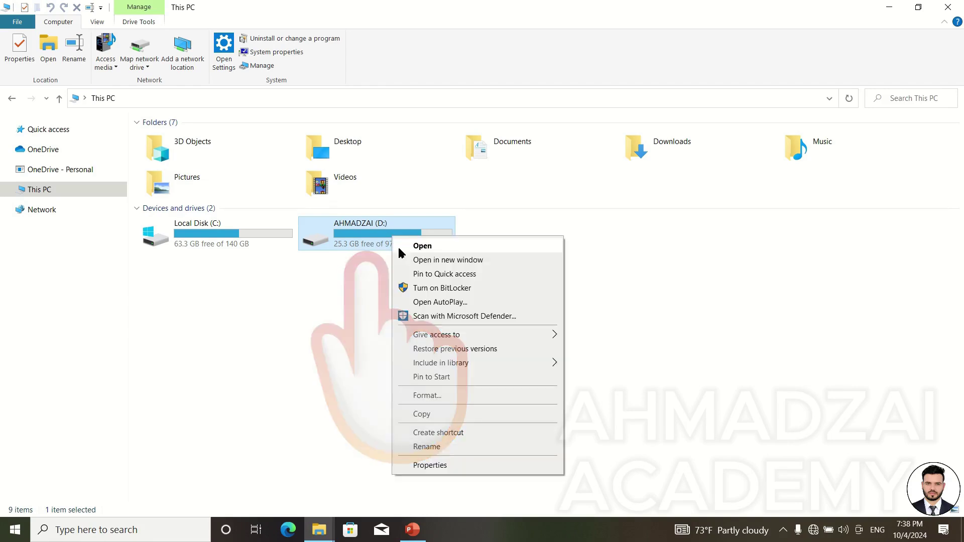
{"action": "left_click", "coordinate": [437, 465]}
{"action": "left_click", "coordinate": [581, 174]}
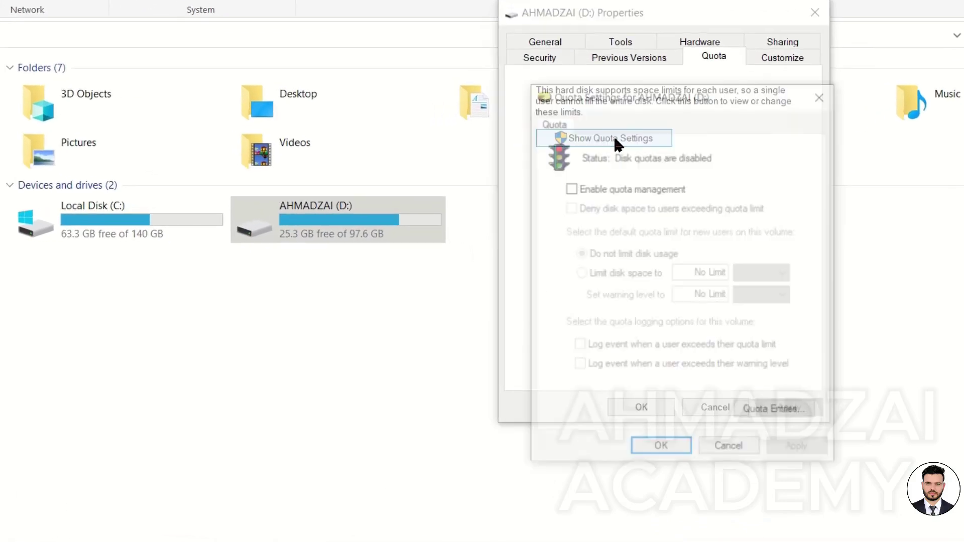
{"action": "left_click", "coordinate": [624, 187]}
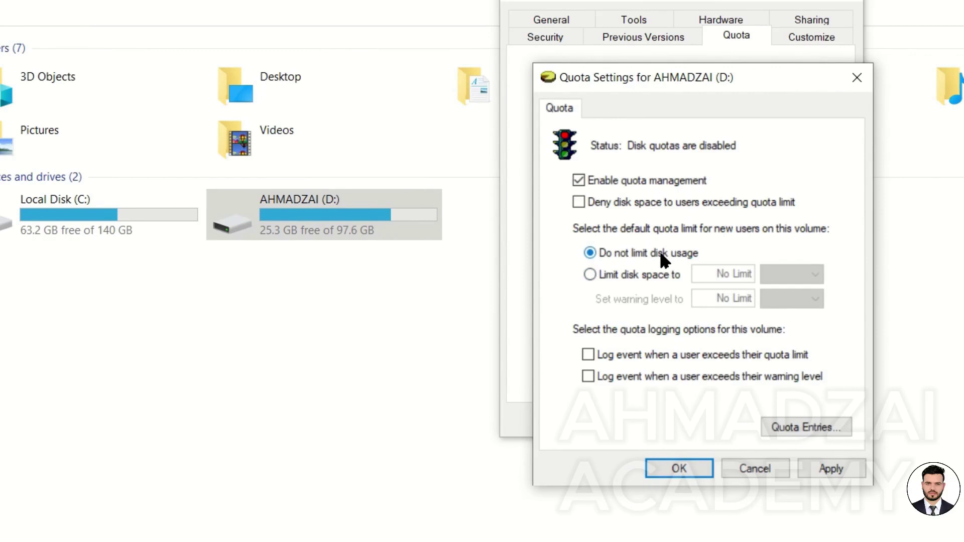
{"action": "left_click", "coordinate": [640, 274]}
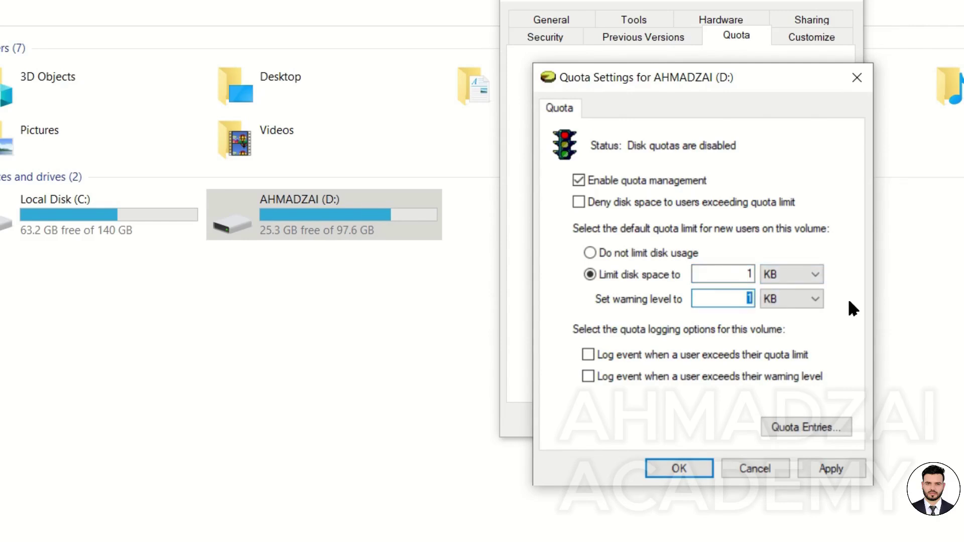
{"action": "left_click", "coordinate": [756, 468]}
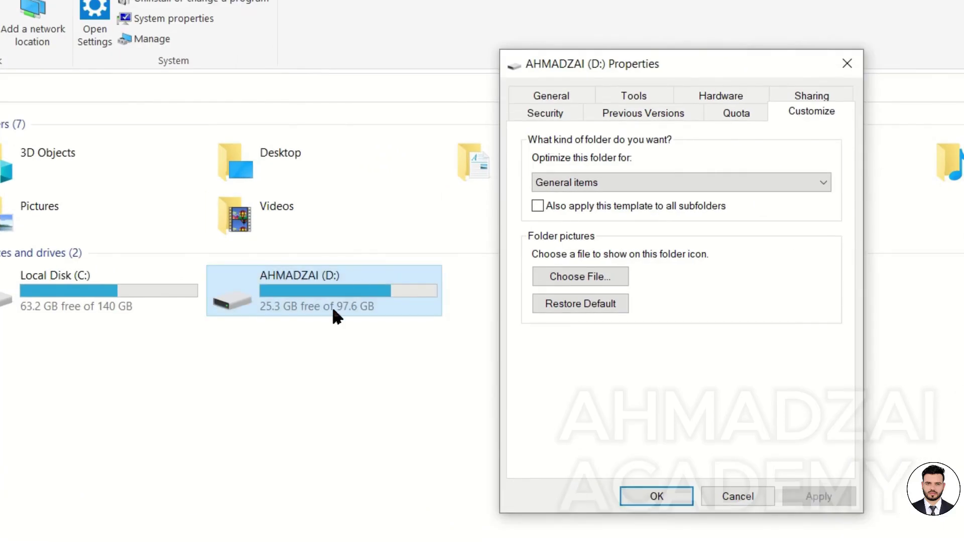
Optimize drive D: for General items, restore its default folder picture without choosing a file, and accept the customization
{"action": "left_click", "coordinate": [625, 179]}
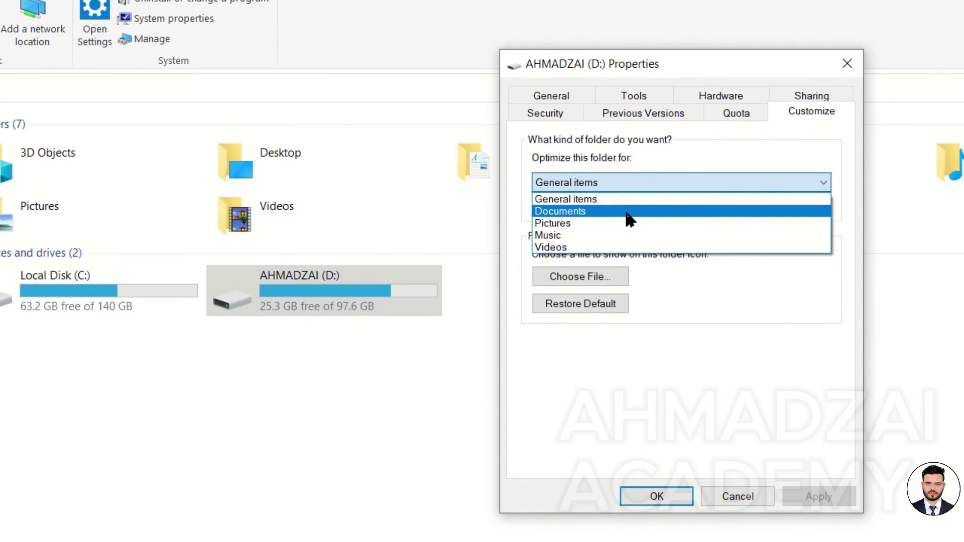
{"action": "left_click", "coordinate": [605, 200]}
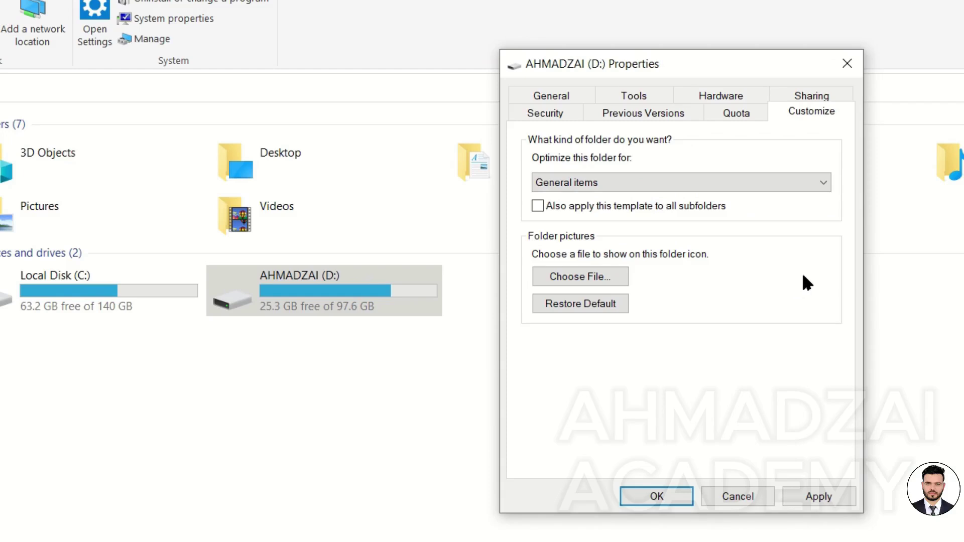
{"action": "left_click", "coordinate": [614, 273]}
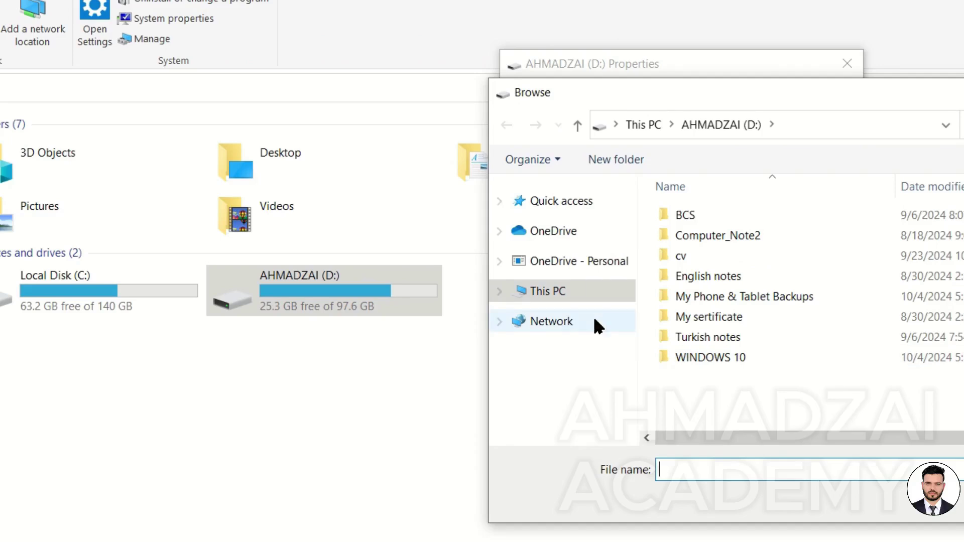
{"action": "key", "text": "Escape"}
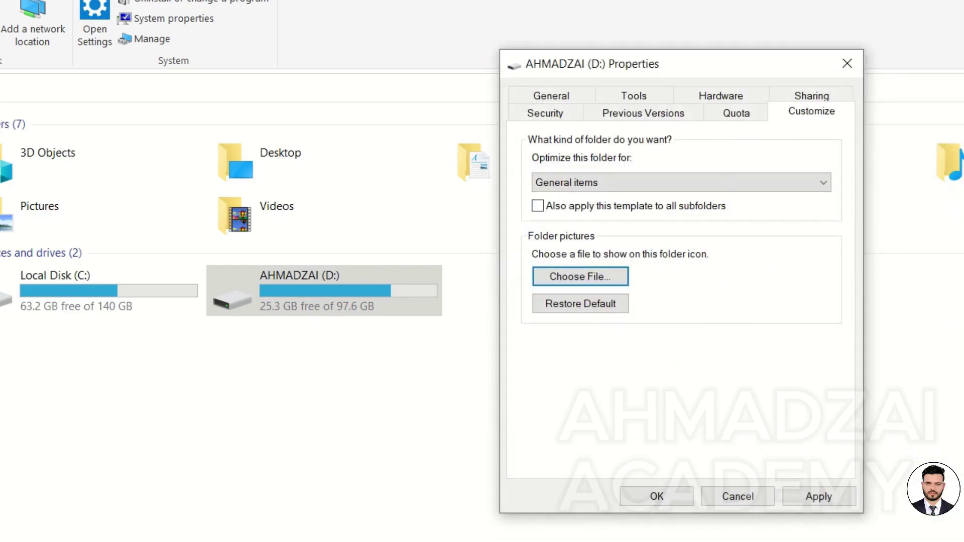
{"action": "left_click", "coordinate": [603, 303]}
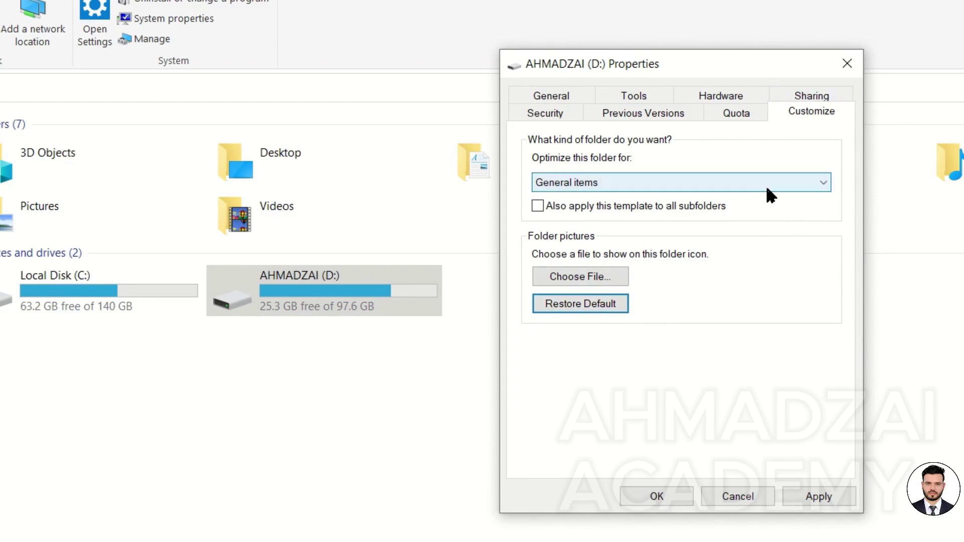
{"action": "left_click", "coordinate": [668, 496]}
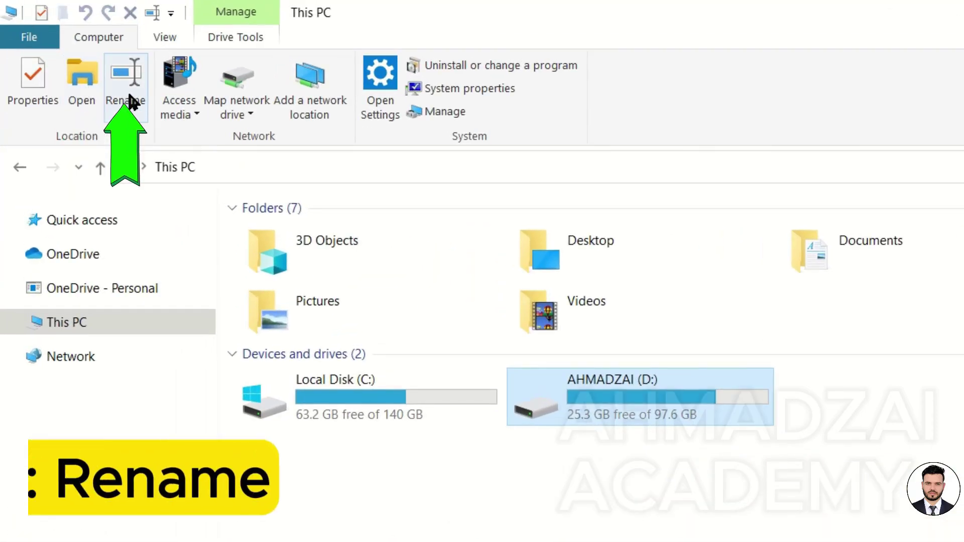
View drive D:'s general properties, close them, and select the drive again
{"action": "left_click", "coordinate": [31, 80]}
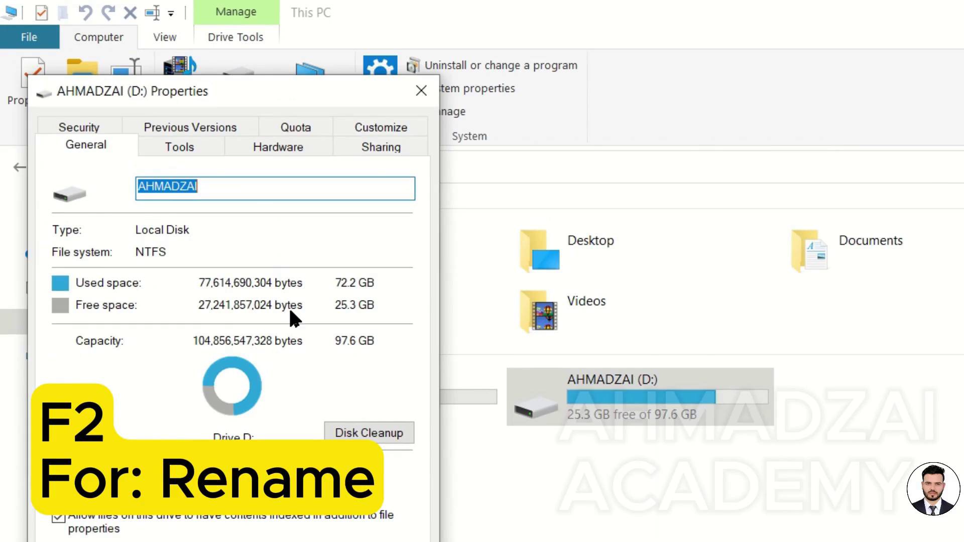
{"action": "left_click", "coordinate": [423, 90]}
{"action": "right_click", "coordinate": [615, 382]}
{"action": "left_click", "coordinate": [573, 472]}
{"action": "left_click", "coordinate": [607, 396]}
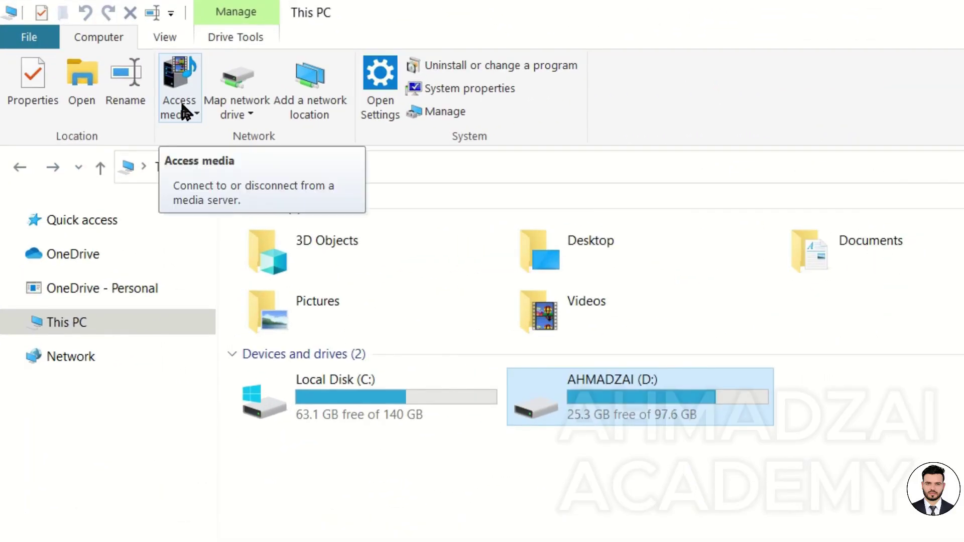
Examine the Access media options for connecting to or disconnecting from a media server
{"action": "left_click", "coordinate": [181, 105]}
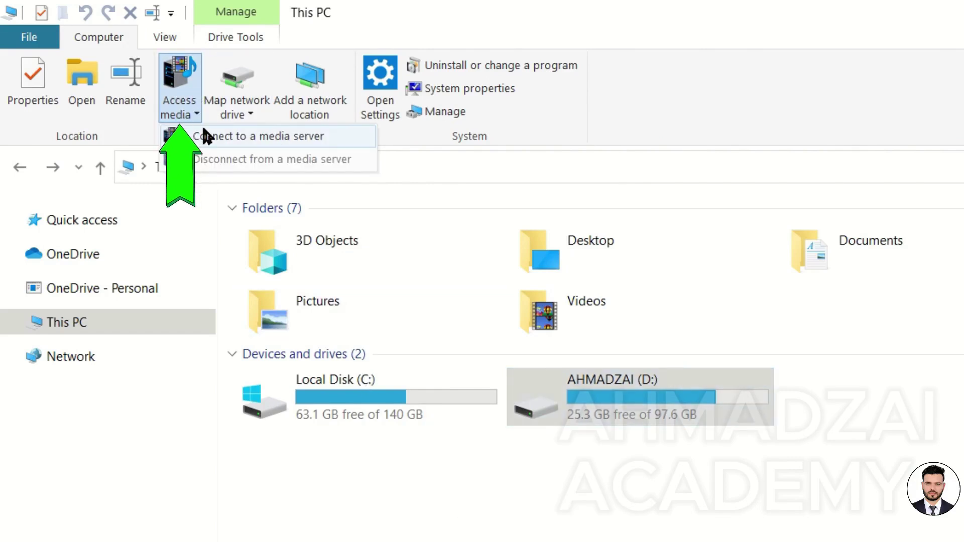
{"action": "left_click", "coordinate": [206, 136]}
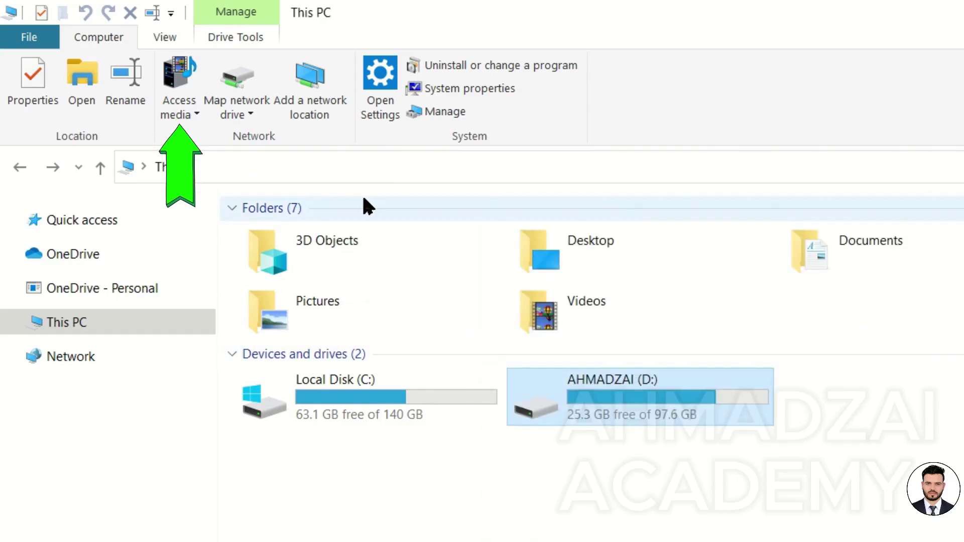
{"action": "left_click", "coordinate": [190, 108]}
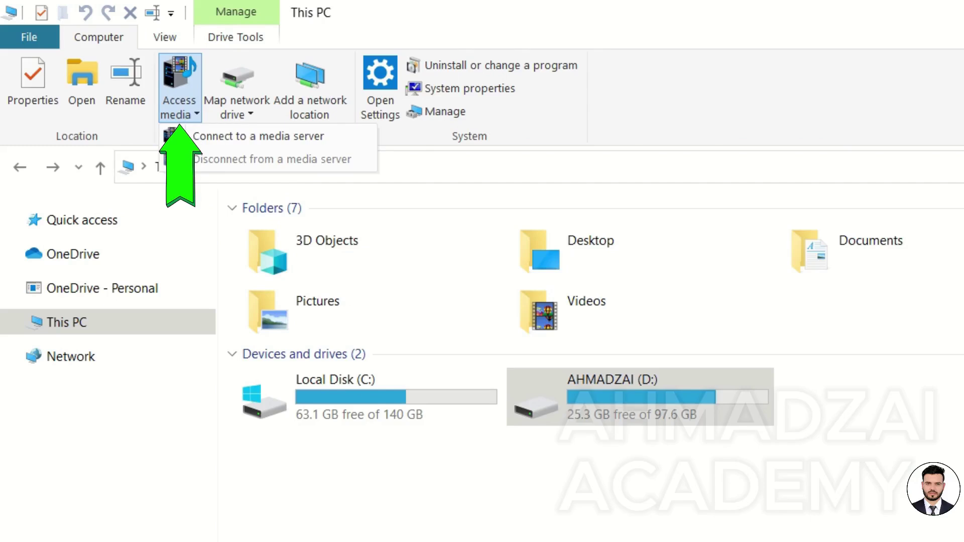
Examine the available drive letters in the Map Network Drive dialog for a network folder, and cancel the mapping
{"action": "left_click", "coordinate": [835, 384]}
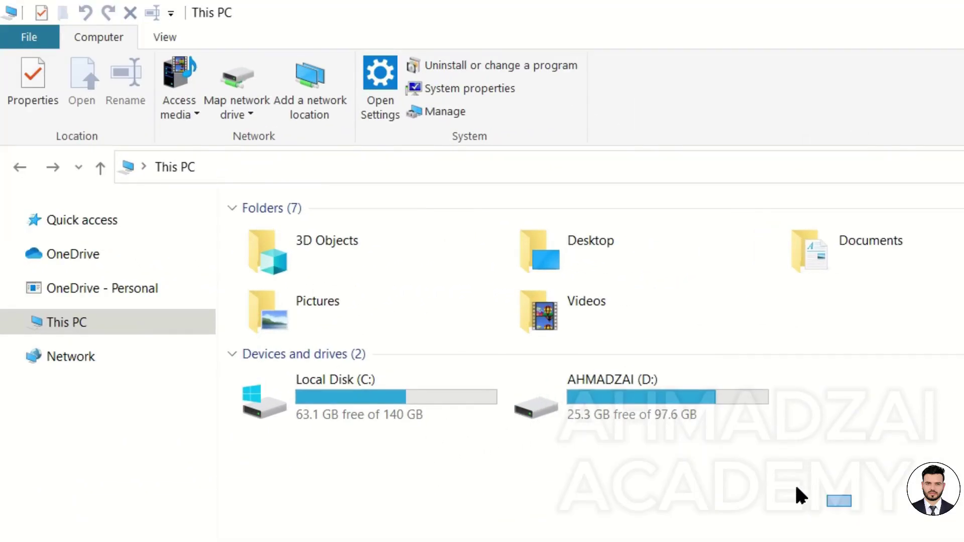
{"action": "left_click_drag", "start_coordinate": [796, 487], "coordinate": [611, 417]}
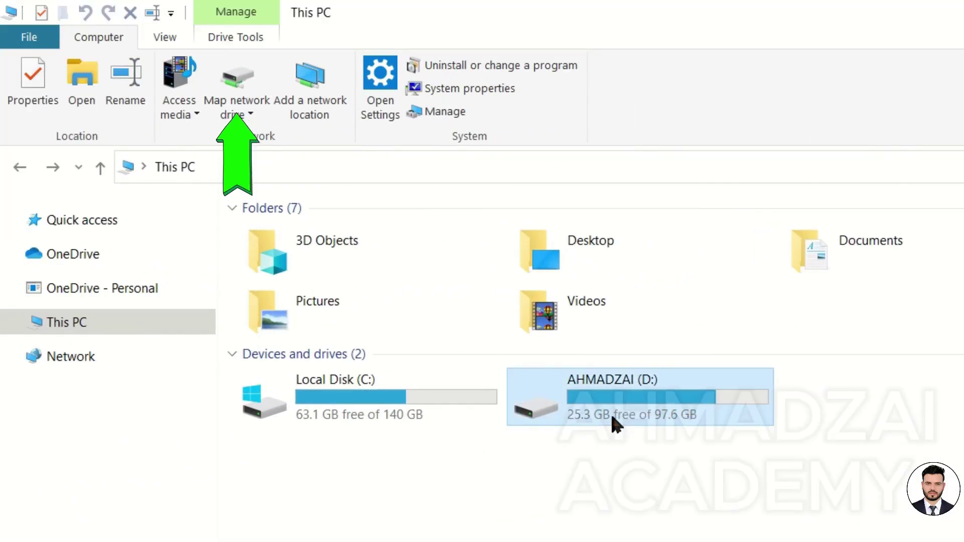
{"action": "left_click_drag", "start_coordinate": [902, 527], "coordinate": [575, 402]}
{"action": "left_click", "coordinate": [243, 88]}
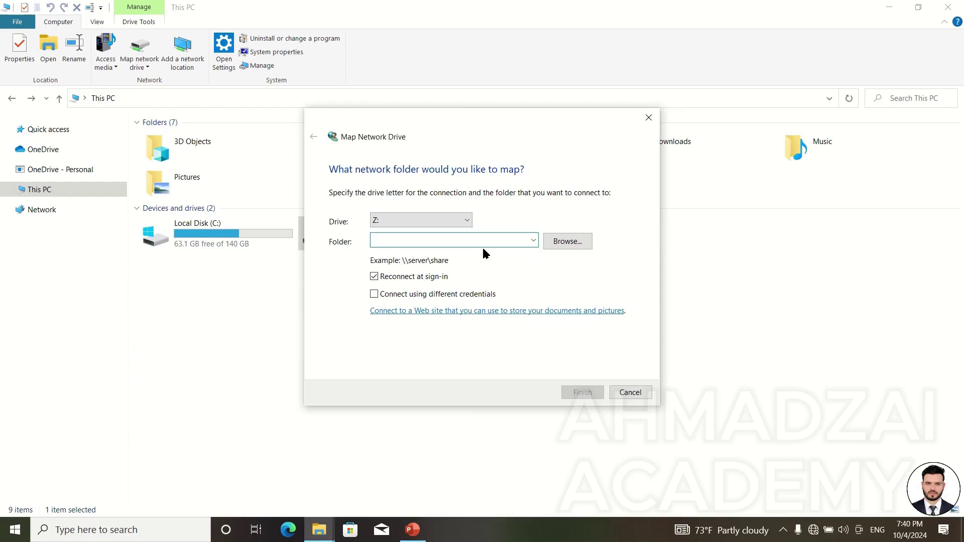
{"action": "left_click", "coordinate": [471, 222]}
{"action": "left_click", "coordinate": [438, 257]}
{"action": "left_click", "coordinate": [617, 393]}
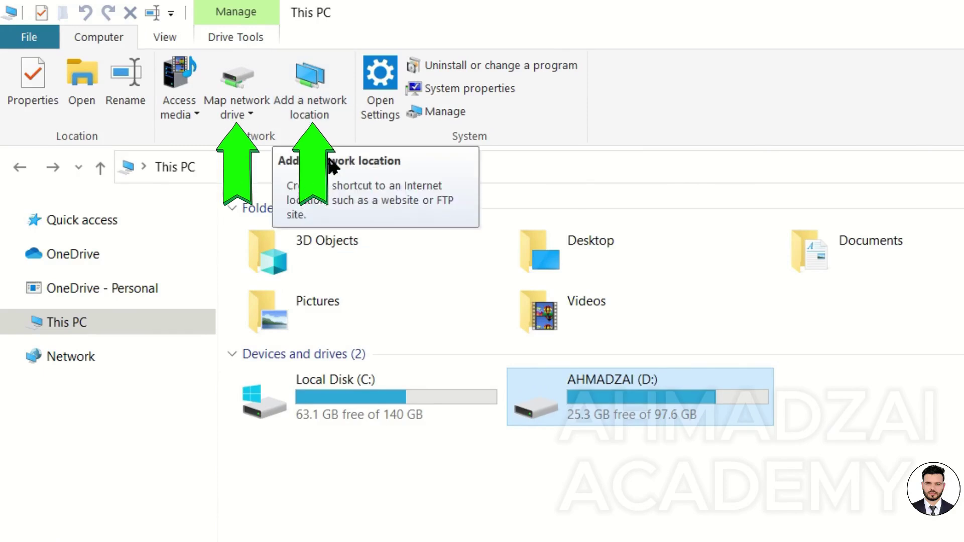
Clear the drive selection in This PC and view the Windows Settings
{"action": "left_click_drag", "start_coordinate": [791, 456], "coordinate": [345, 373]}
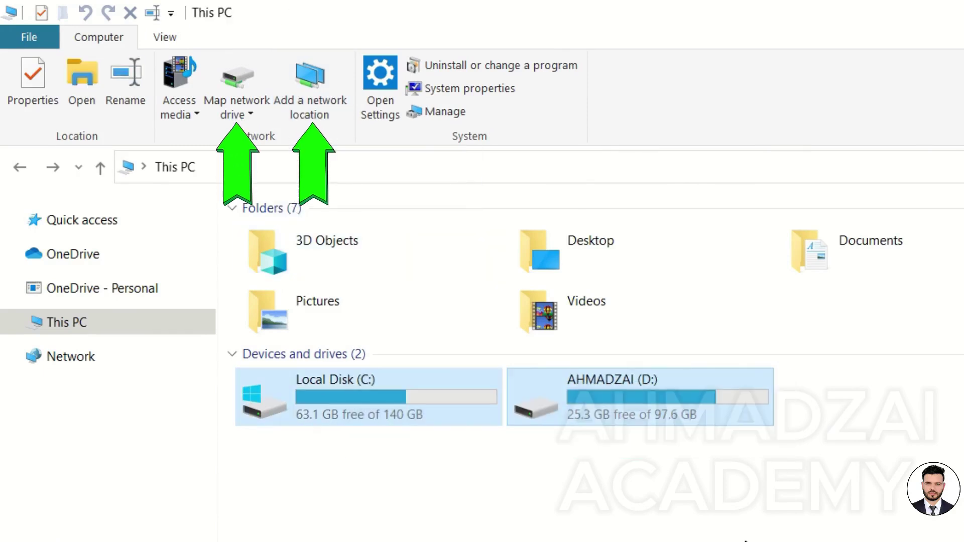
{"action": "left_click", "coordinate": [743, 535]}
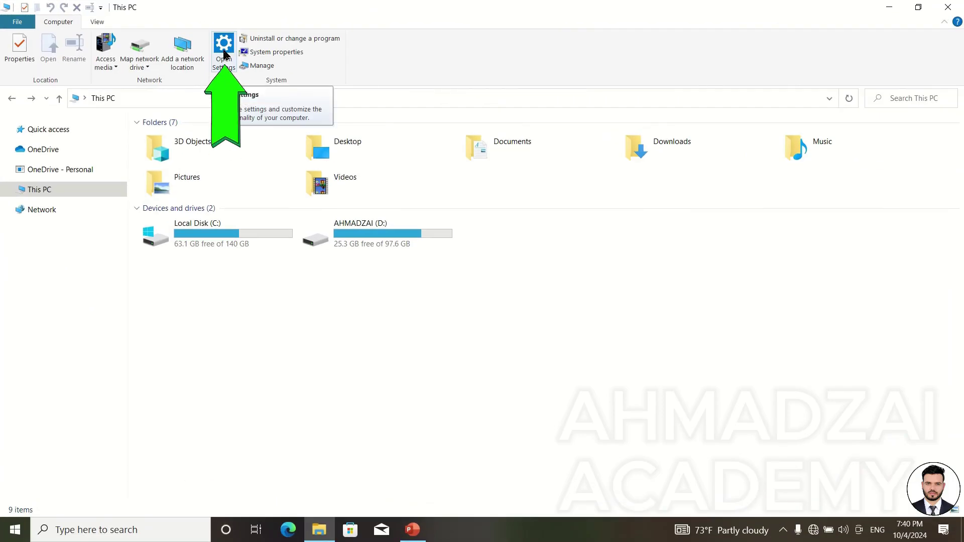
{"action": "left_click", "coordinate": [224, 54]}
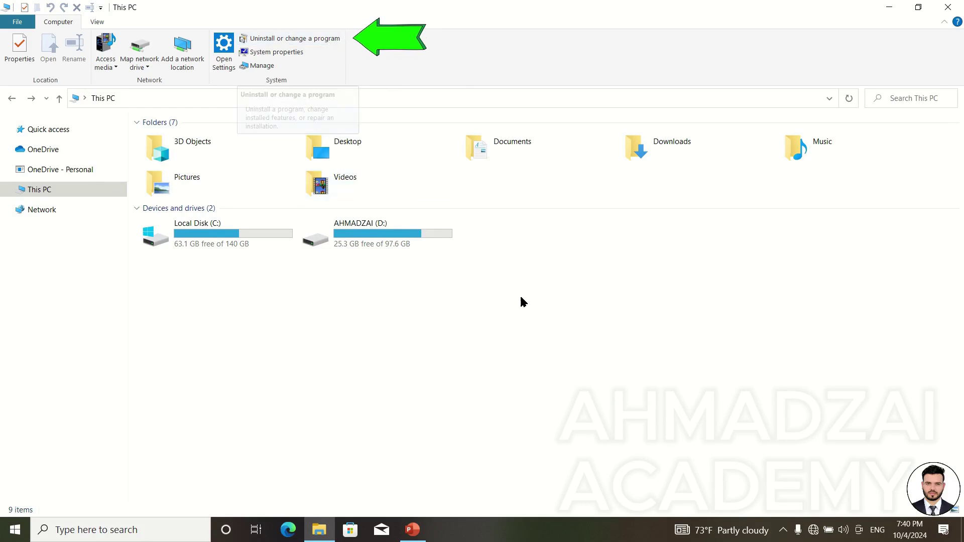
Examine the installed programs in Apps & features, including the Move and Uninstall options for WhatsApp
{"action": "left_click", "coordinate": [330, 38]}
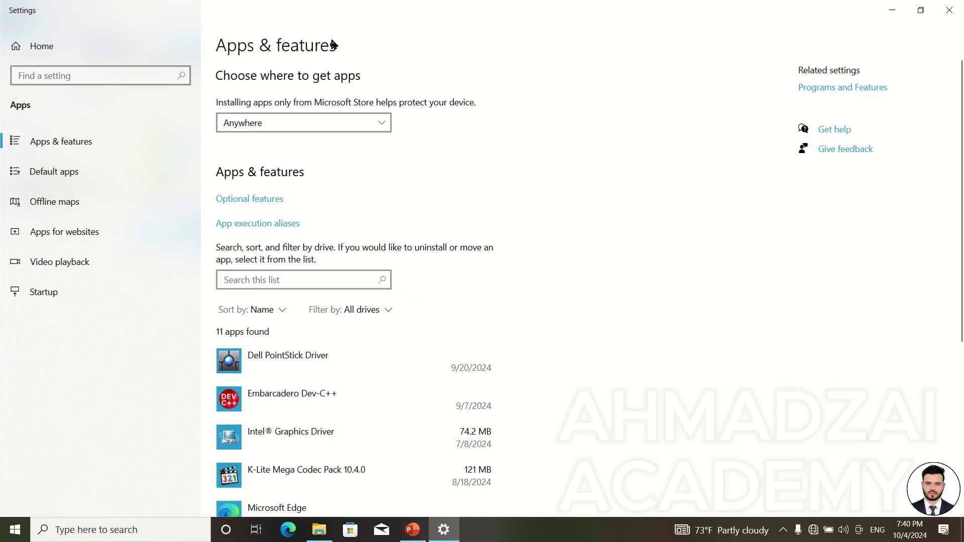
{"action": "scroll", "coordinate": [396, 245], "scroll_direction": "down", "scroll_amount": 20}
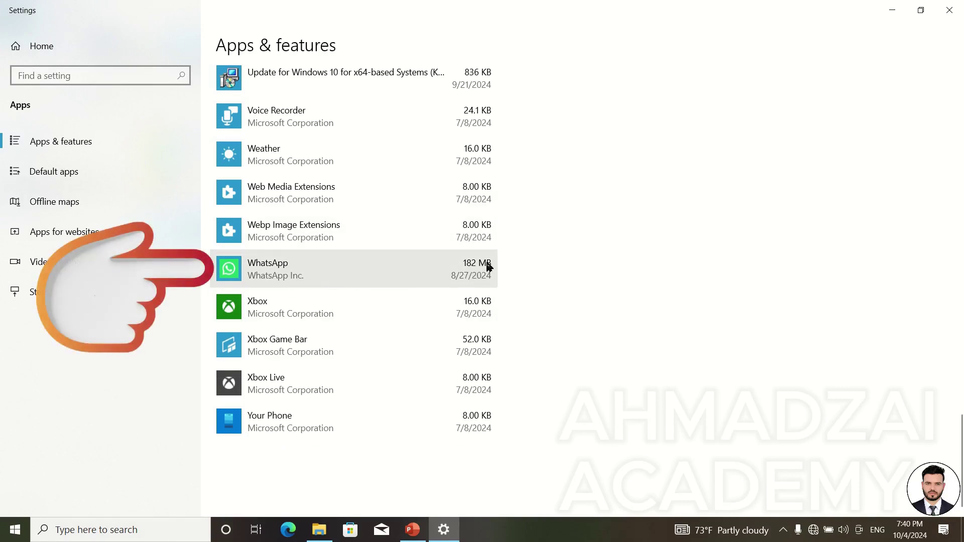
{"action": "left_click", "coordinate": [491, 278]}
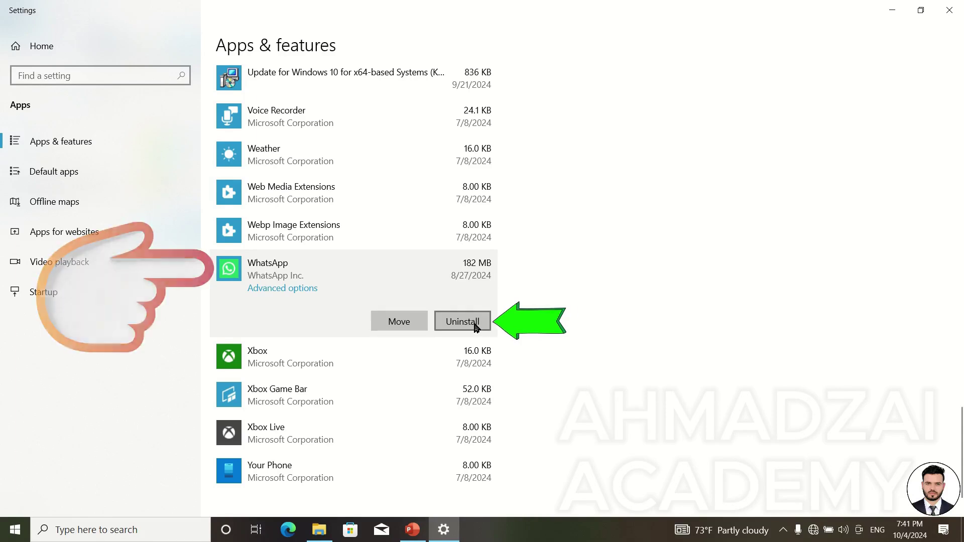
{"action": "scroll", "coordinate": [580, 292], "scroll_direction": "up", "scroll_amount": 10}
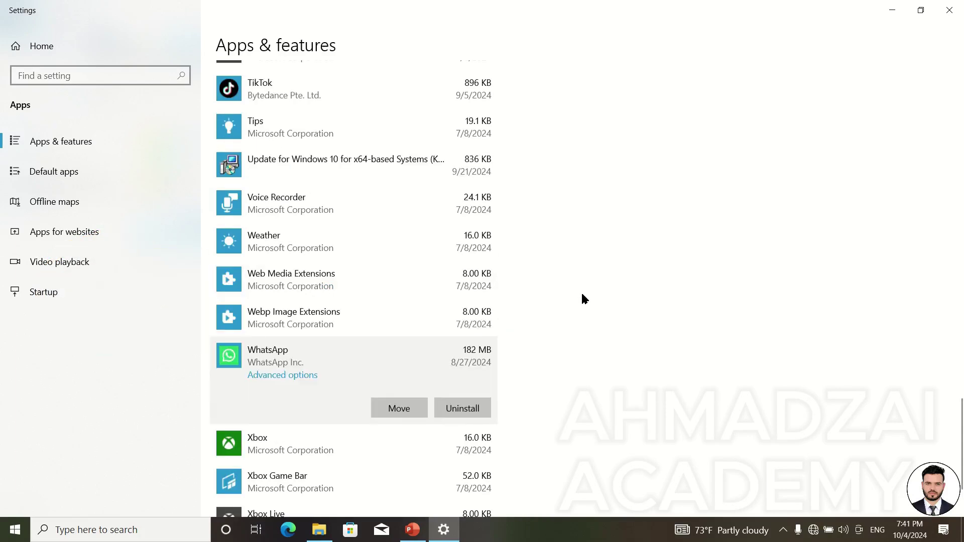
{"action": "scroll", "coordinate": [584, 297], "scroll_direction": "up", "scroll_amount": 5}
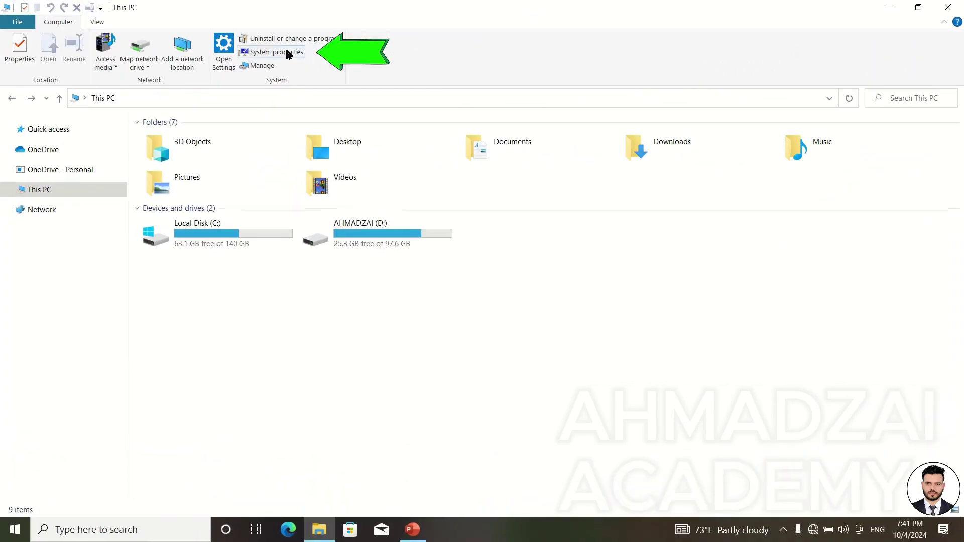
Examine the device specifications in the computer's system properties, including the processor, installed RAM and system type
{"action": "left_click", "coordinate": [289, 53]}
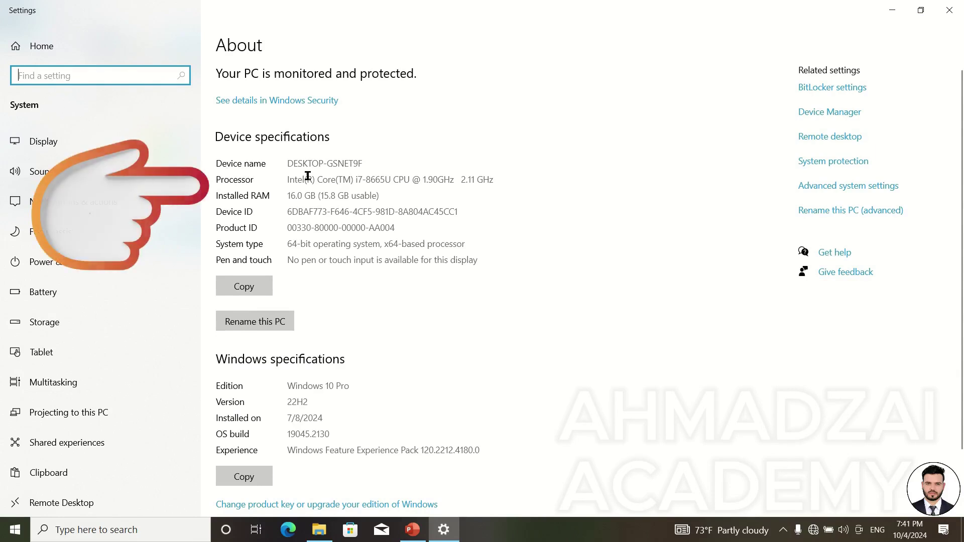
{"action": "left_click_drag", "start_coordinate": [288, 181], "coordinate": [359, 182]}
{"action": "left_click", "coordinate": [329, 180]}
{"action": "left_click", "coordinate": [368, 195]}
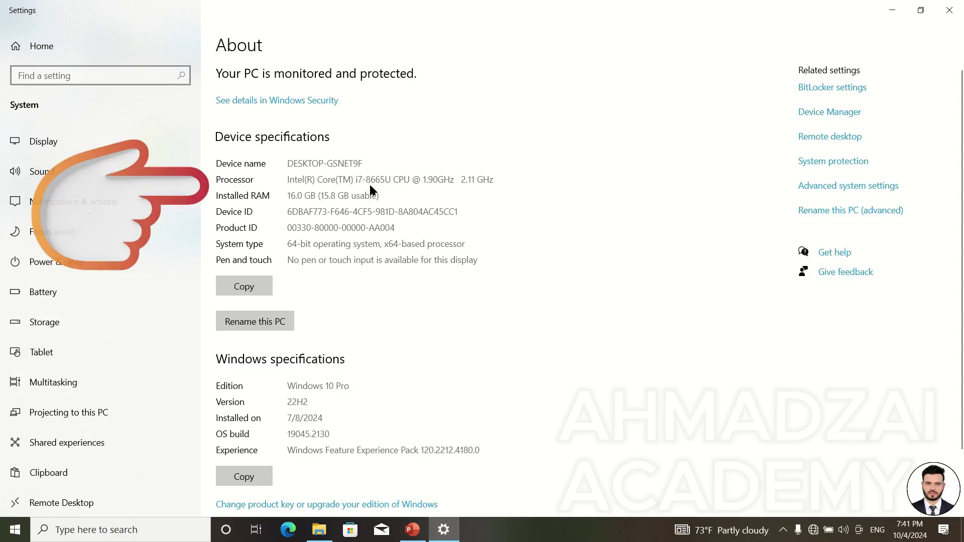
{"action": "left_click", "coordinate": [374, 222]}
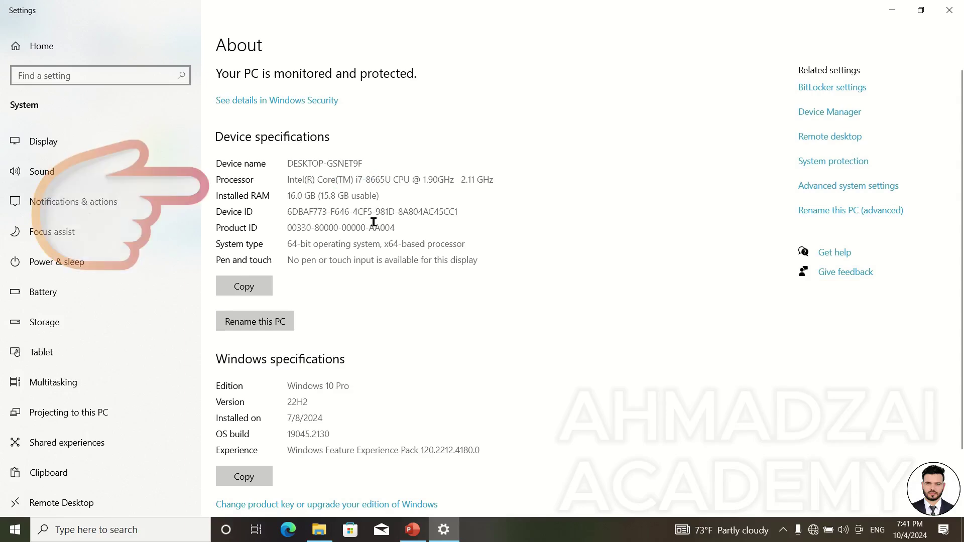
{"action": "left_click_drag", "start_coordinate": [366, 179], "coordinate": [372, 180]}
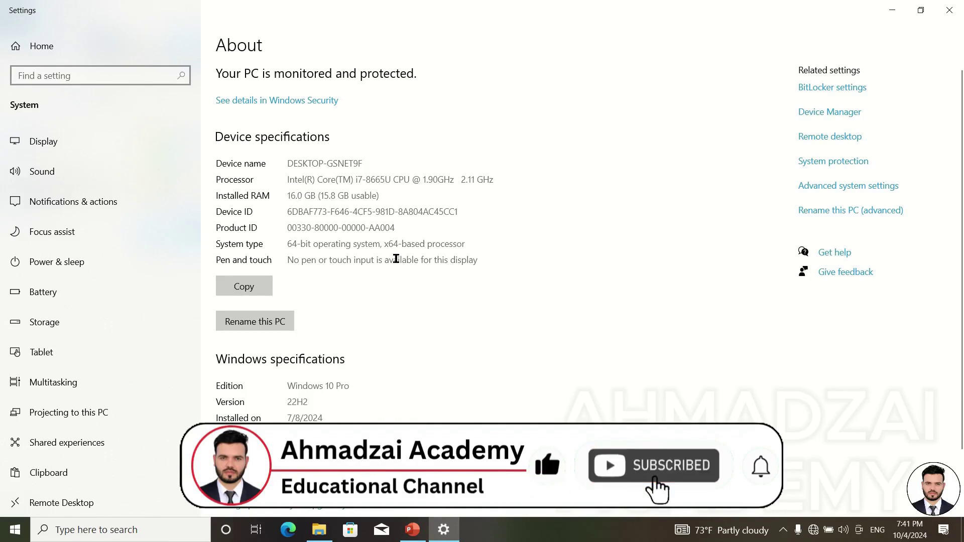
{"action": "left_click_drag", "start_coordinate": [390, 241], "coordinate": [457, 243]}
{"action": "left_click", "coordinate": [436, 276]}
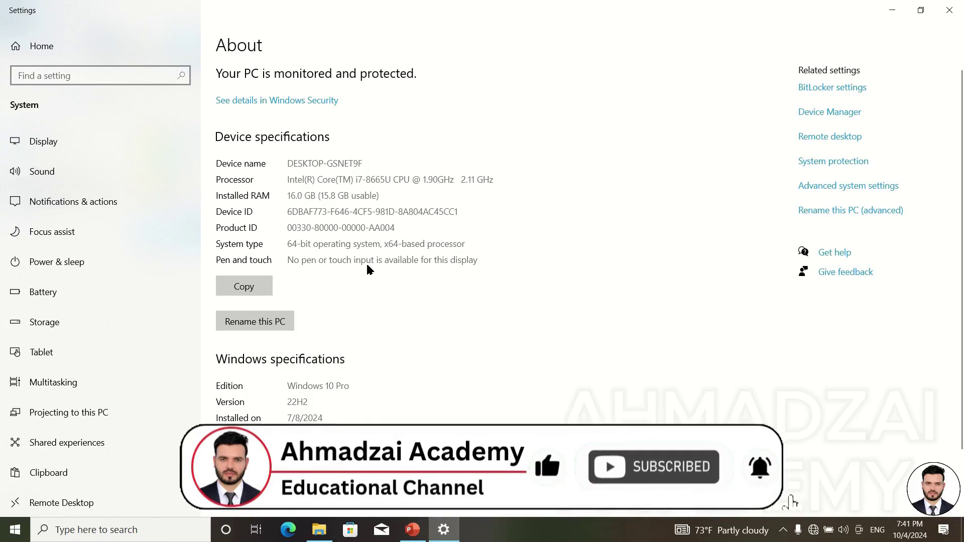
{"action": "left_click", "coordinate": [336, 251]}
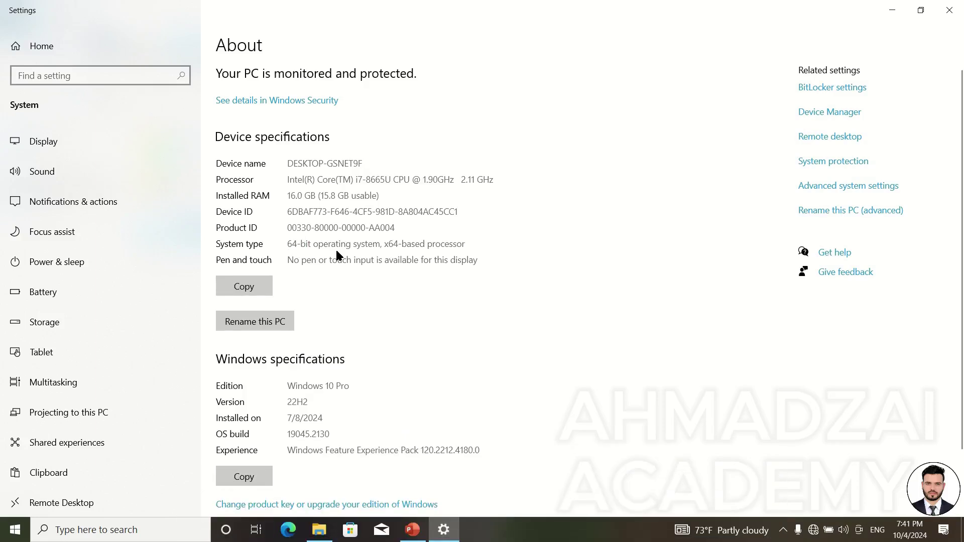
Examine the Windows specifications on the About page, highlight the Experience entry, and close the settings
{"action": "scroll", "coordinate": [336, 251], "scroll_direction": "down", "scroll_amount": 3}
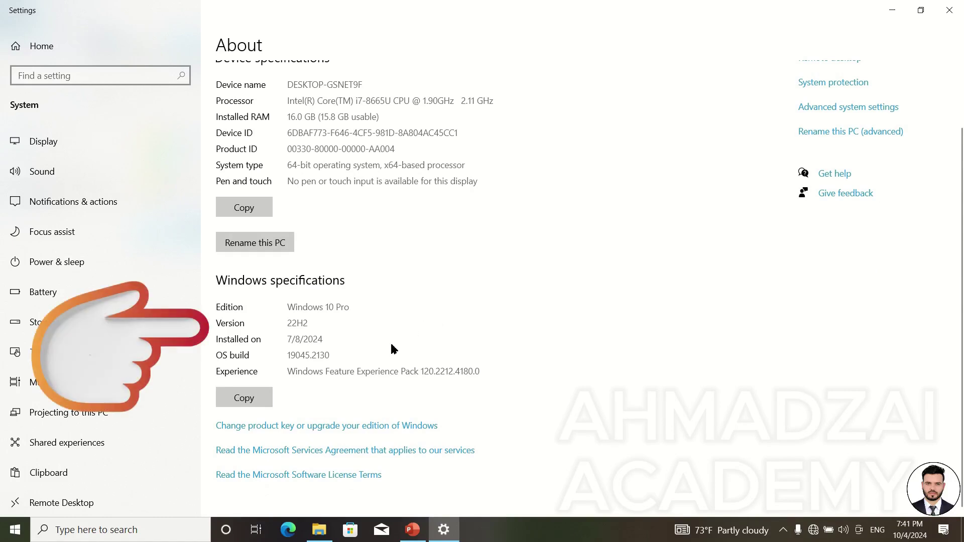
{"action": "left_click_drag", "start_coordinate": [289, 372], "coordinate": [495, 376]}
{"action": "scroll", "coordinate": [445, 171], "scroll_direction": "up", "scroll_amount": 3}
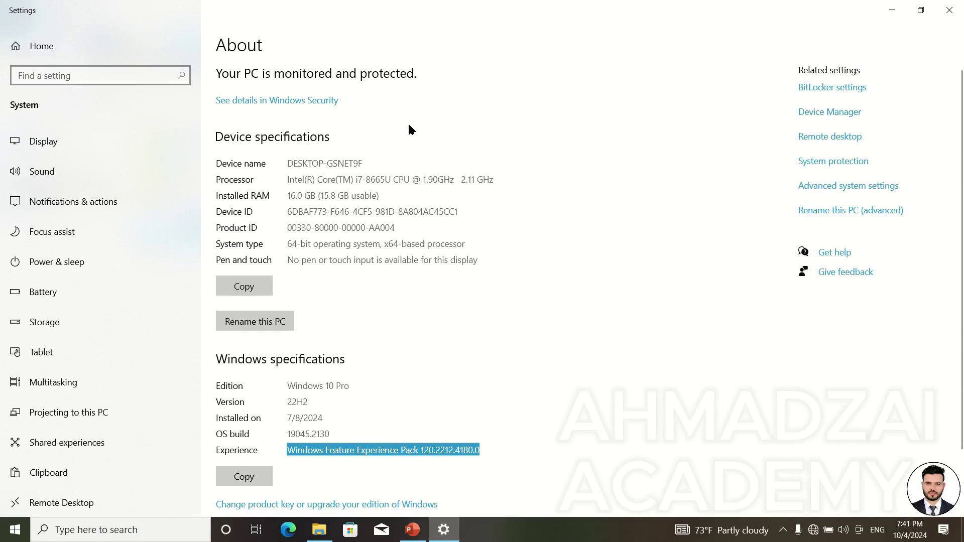
{"action": "left_click", "coordinate": [949, 10]}
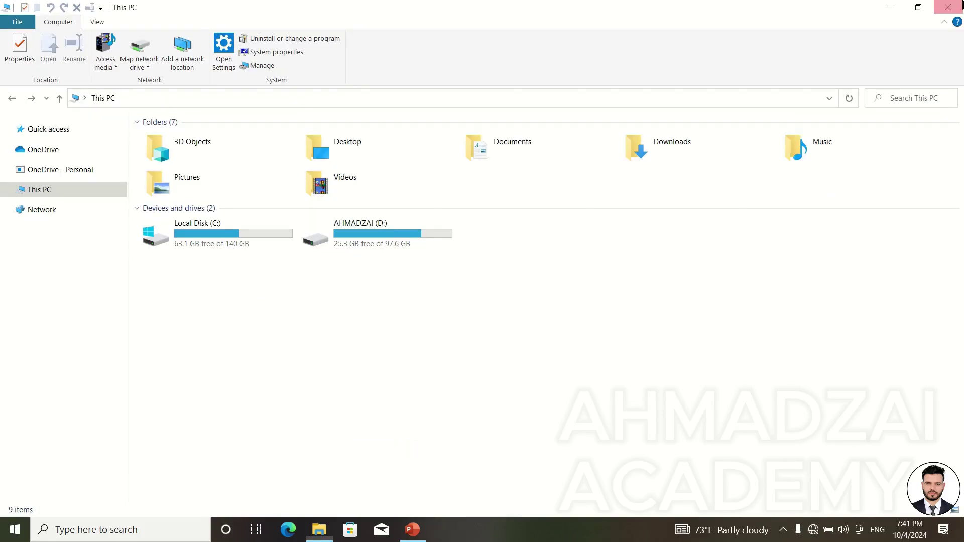
Reopen the system properties from This PC, and close both them and the This PC window
{"action": "left_click", "coordinate": [292, 52]}
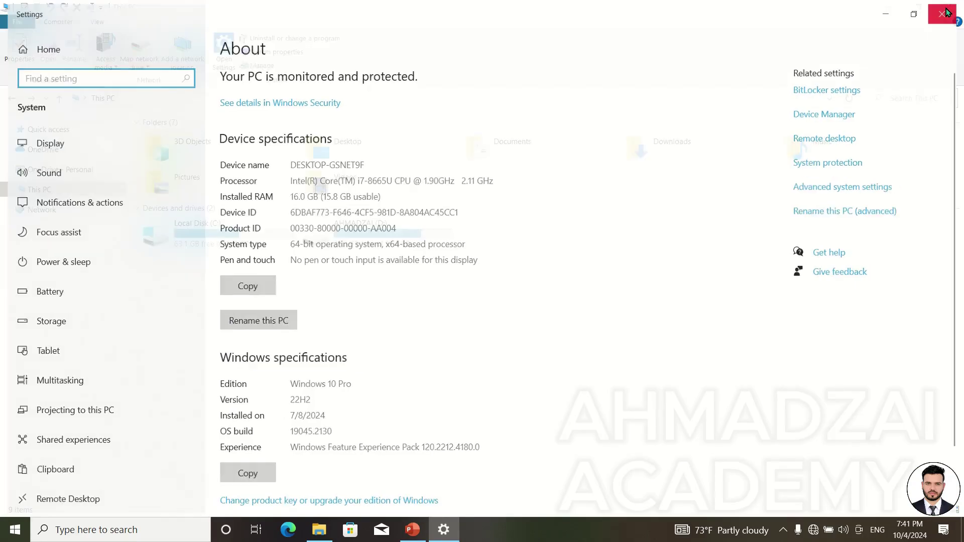
{"action": "left_click", "coordinate": [949, 10]}
{"action": "left_click", "coordinate": [950, 7]}
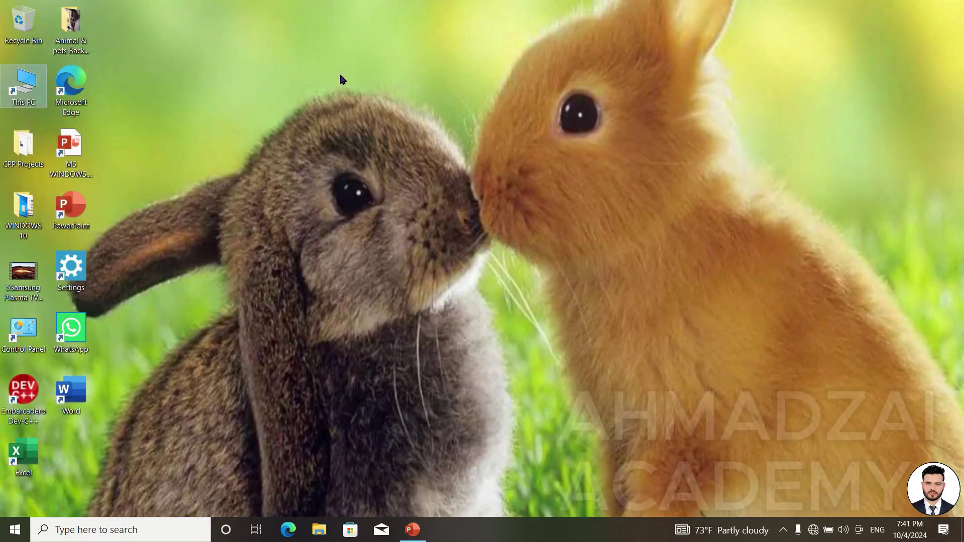
View the About page by way of the desktop's display settings, close the settings, and refresh the desktop
{"action": "right_click", "coordinate": [340, 71]}
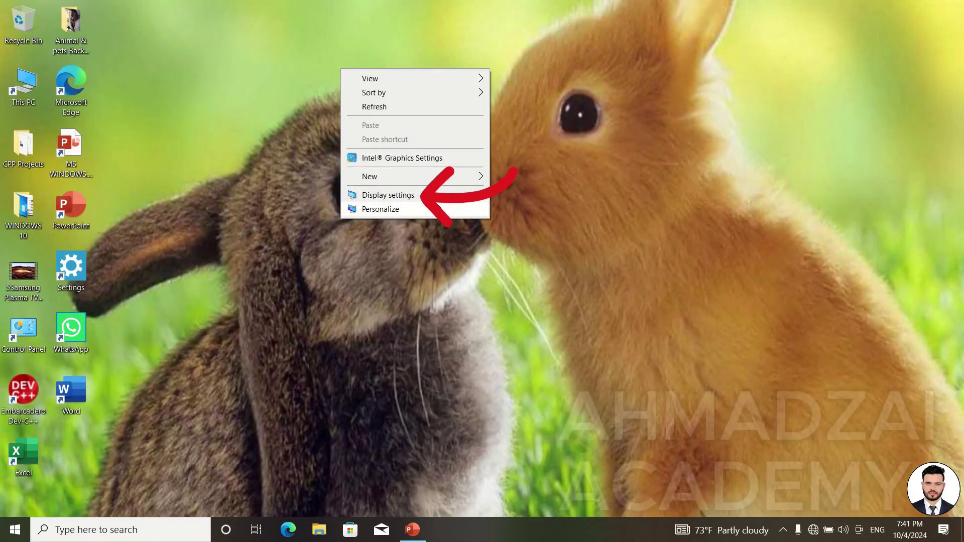
{"action": "left_click", "coordinate": [432, 196]}
{"action": "scroll", "coordinate": [120, 257], "scroll_direction": "down", "scroll_amount": 3}
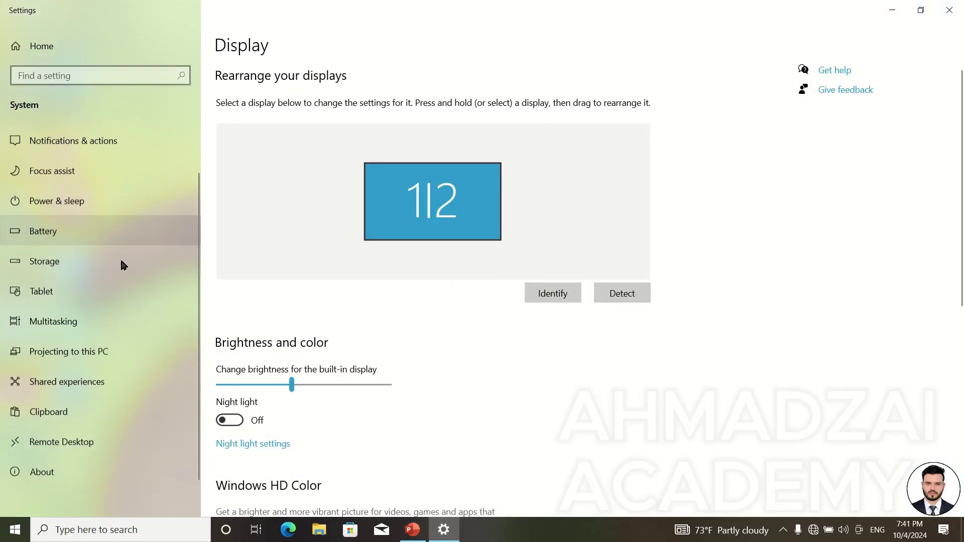
{"action": "left_click", "coordinate": [64, 460]}
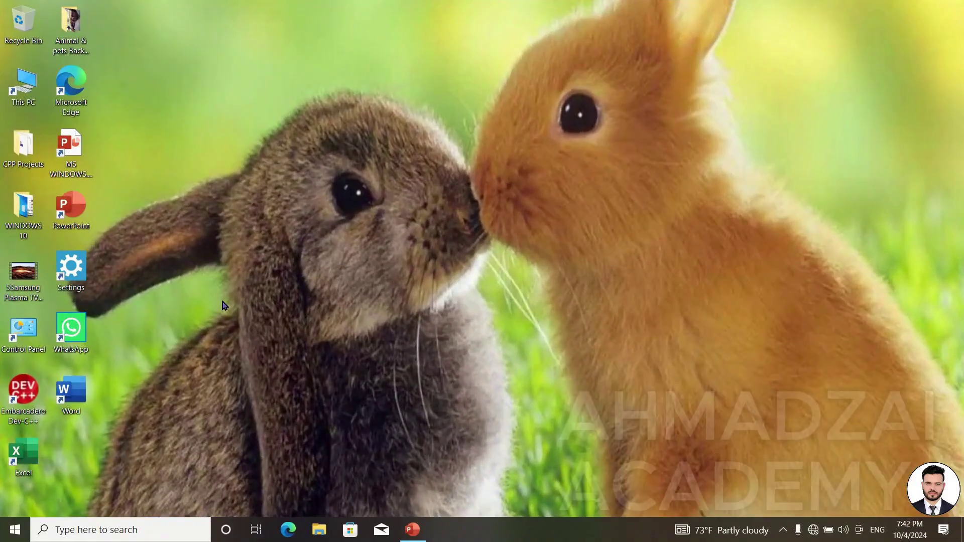
{"action": "right_click", "coordinate": [232, 160]}
{"action": "left_click", "coordinate": [259, 195]}
View the CPU, Memory, Disk 0 and GPU 0 performance in Task Manager, and close it
{"action": "right_click", "coordinate": [458, 533]}
{"action": "left_click", "coordinate": [520, 472]}
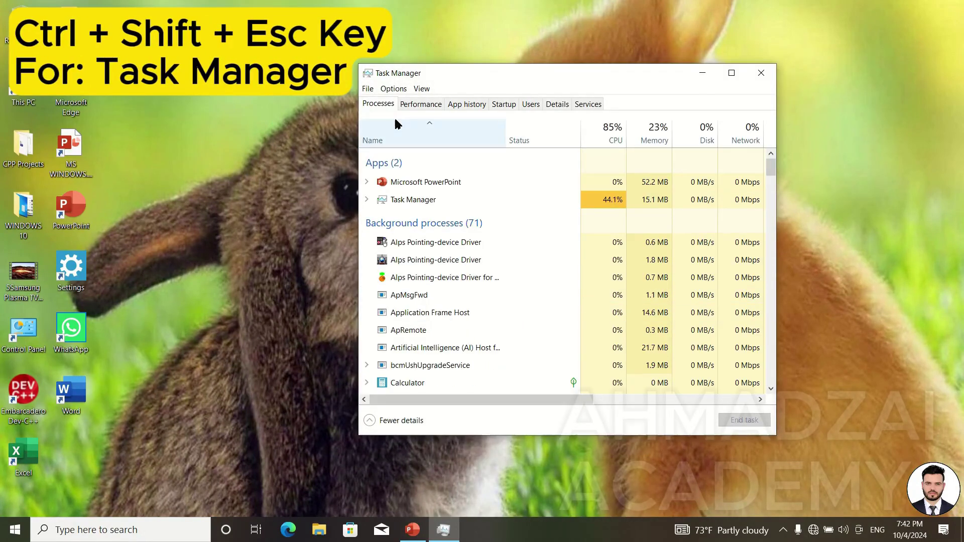
{"action": "left_click", "coordinate": [418, 103]}
{"action": "left_click", "coordinate": [426, 140]}
{"action": "left_click", "coordinate": [441, 168]}
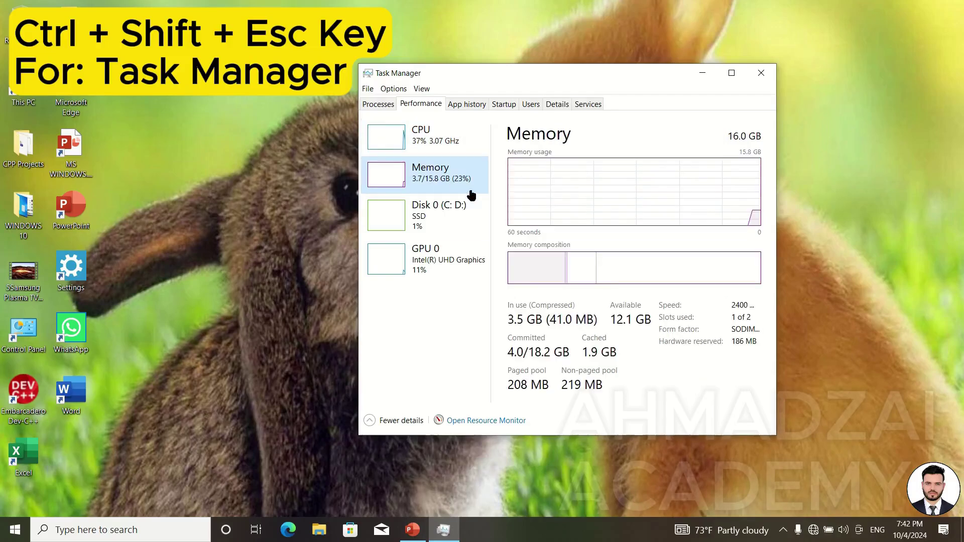
{"action": "left_click", "coordinate": [461, 204]}
{"action": "left_click", "coordinate": [452, 259]}
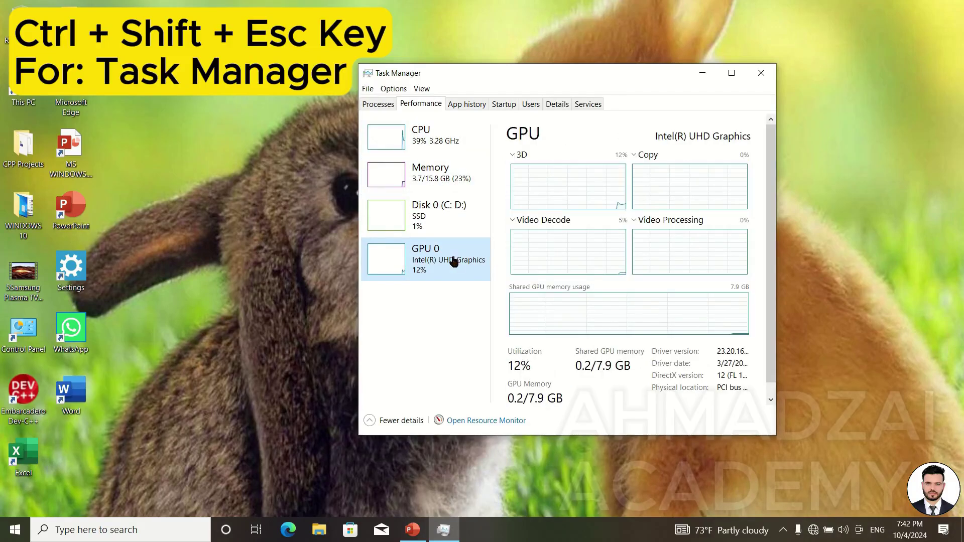
{"action": "left_click", "coordinate": [761, 73]}
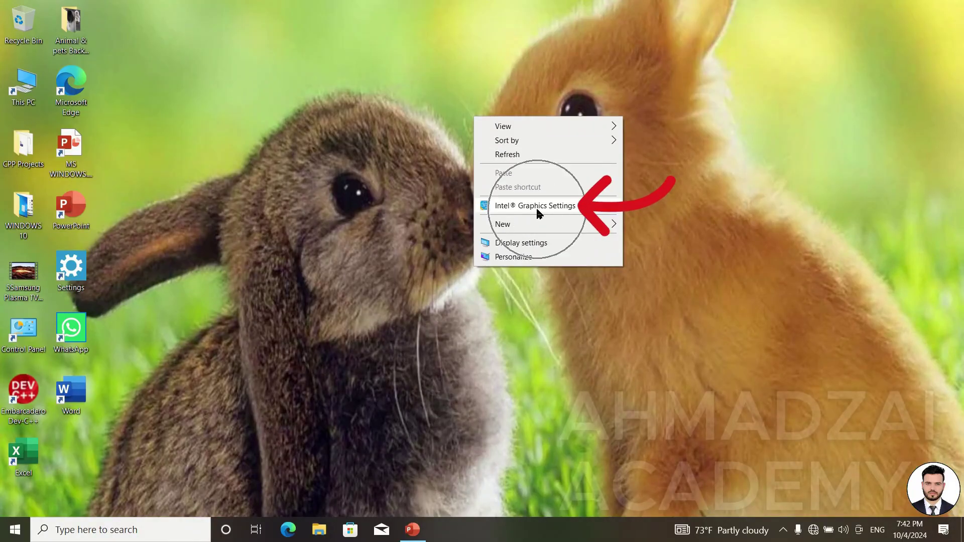
Examine the system information under Options and Support in the Intel graphics settings, and close the control panel
{"action": "left_click", "coordinate": [755, 411]}
{"action": "left_click", "coordinate": [781, 529]}
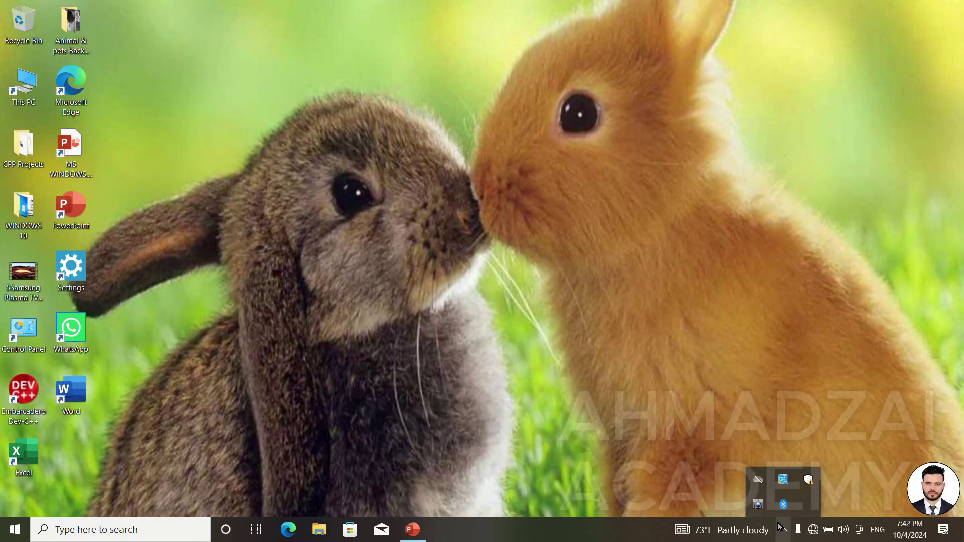
{"action": "right_click", "coordinate": [475, 204]}
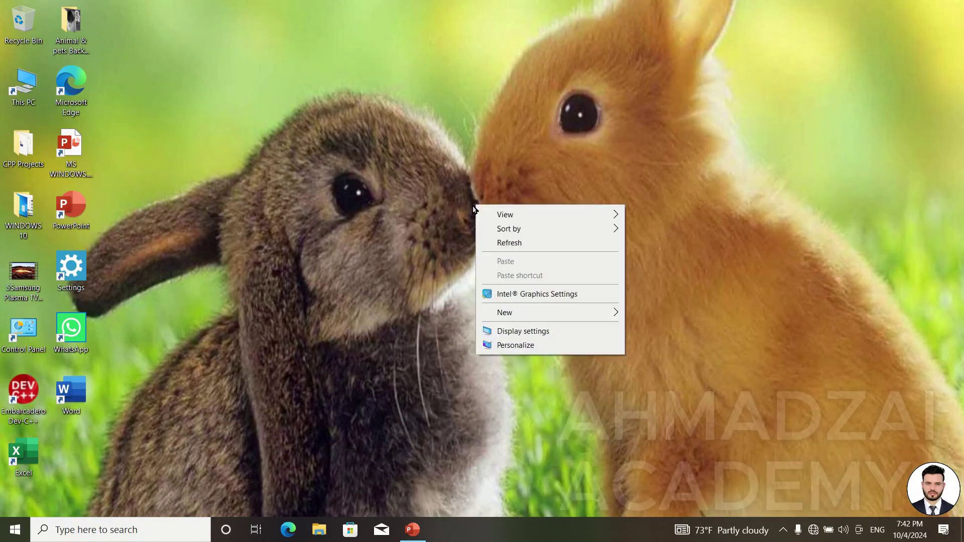
{"action": "left_click", "coordinate": [531, 295]}
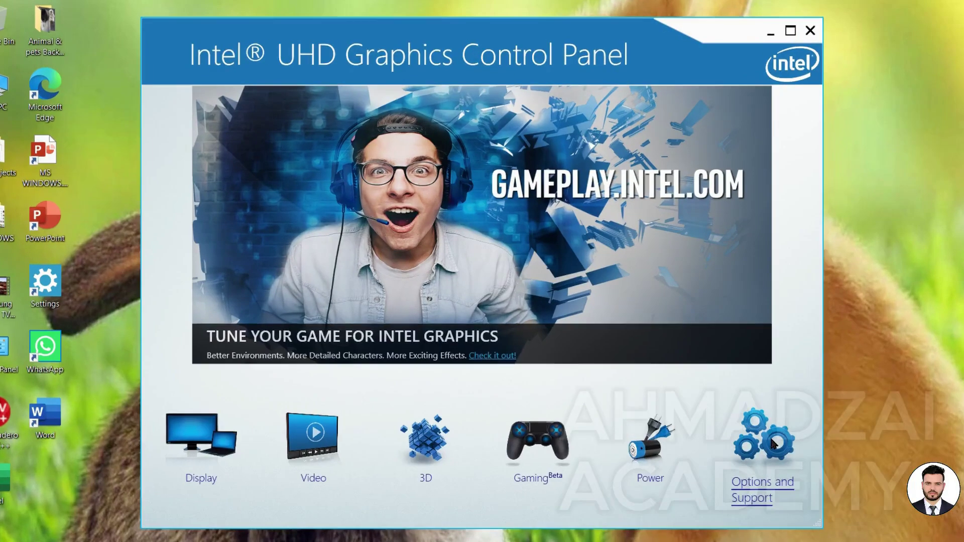
{"action": "left_click", "coordinate": [757, 419]}
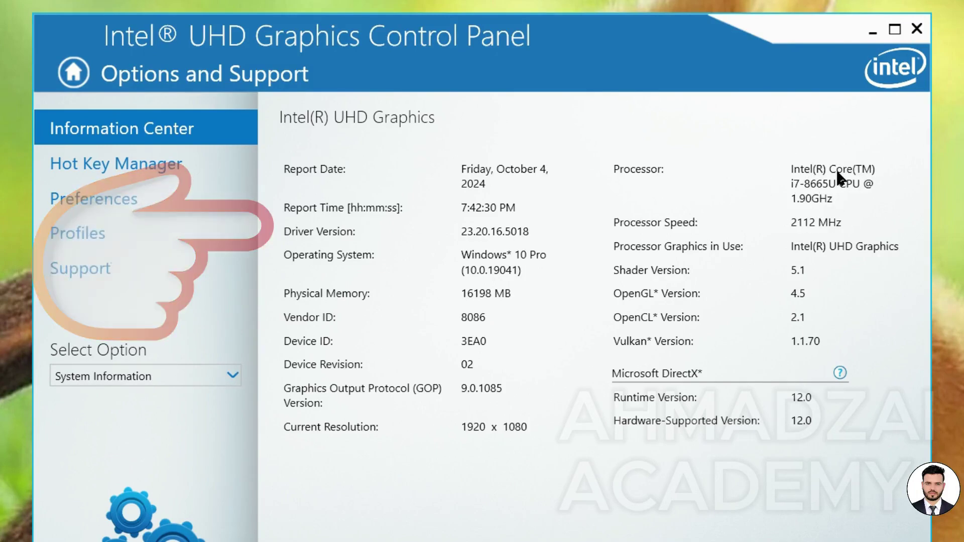
{"action": "left_click", "coordinate": [916, 32]}
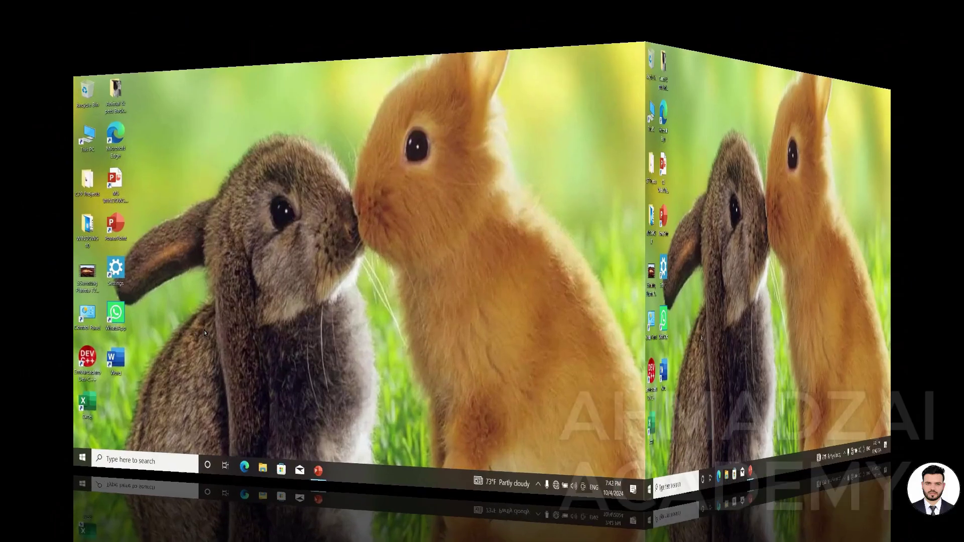
Refresh the desktop twice
{"action": "right_click", "coordinate": [410, 201]}
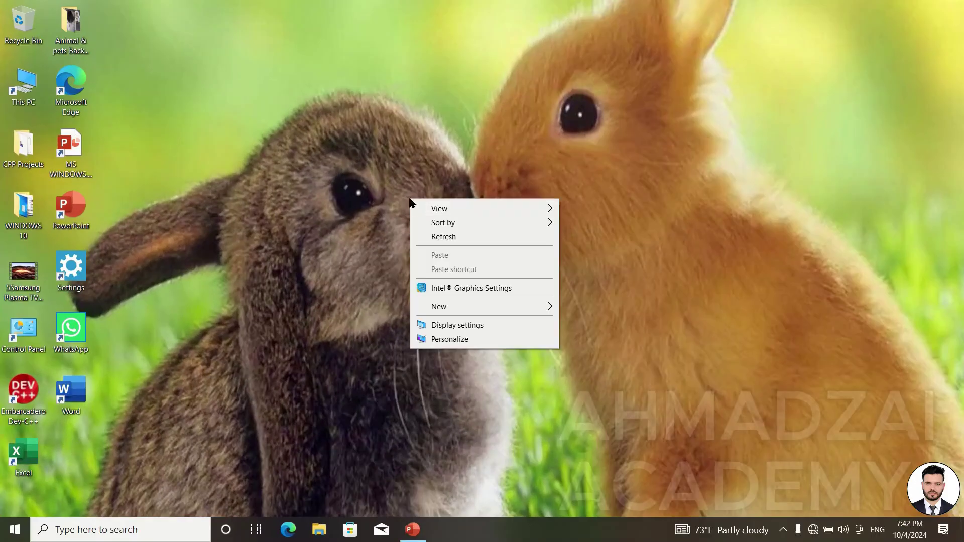
{"action": "left_click", "coordinate": [435, 235]}
{"action": "right_click", "coordinate": [436, 231]}
{"action": "left_click", "coordinate": [470, 270]}
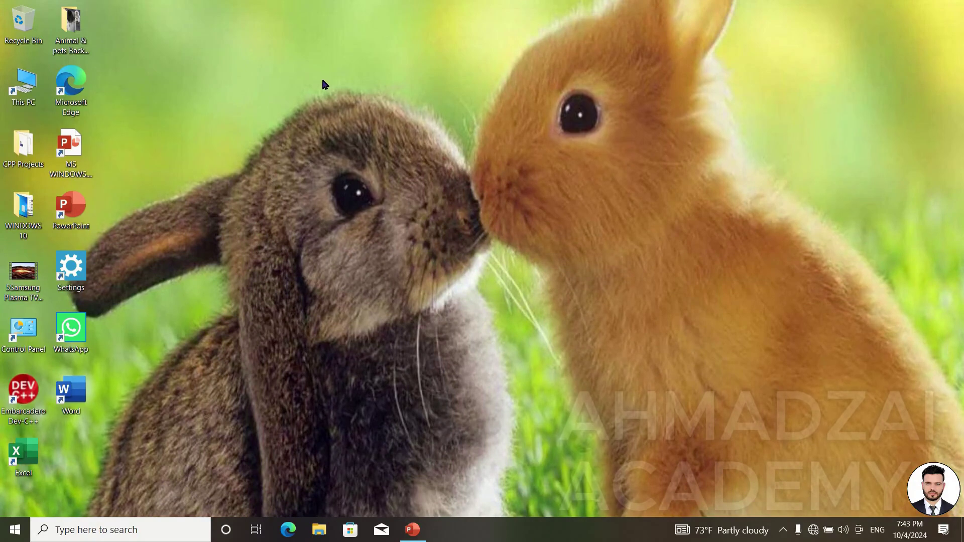
View the display adapter properties for Display 1 in the advanced display settings, moving their window clear of the display information
{"action": "right_click", "coordinate": [322, 44]}
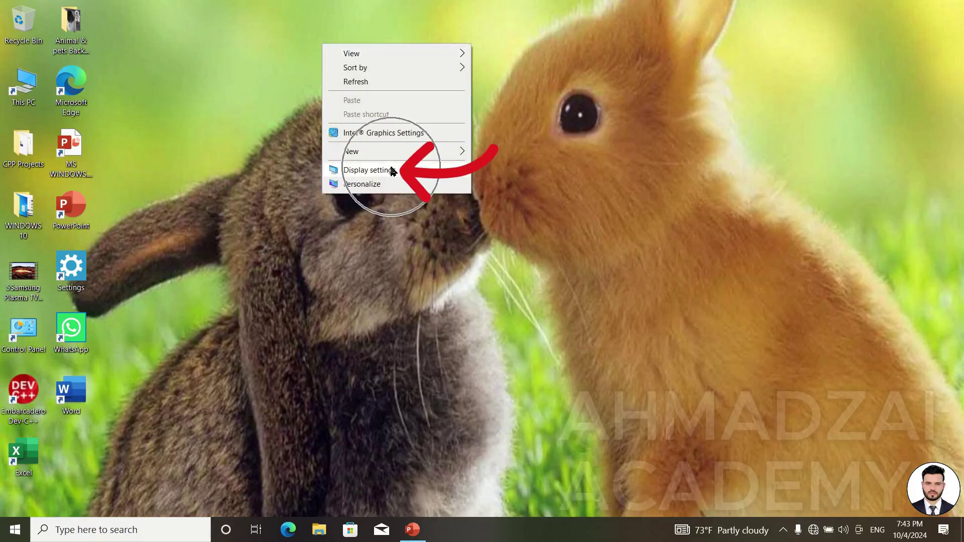
{"action": "left_click", "coordinate": [392, 170]}
{"action": "scroll", "coordinate": [387, 201], "scroll_direction": "down", "scroll_amount": 8}
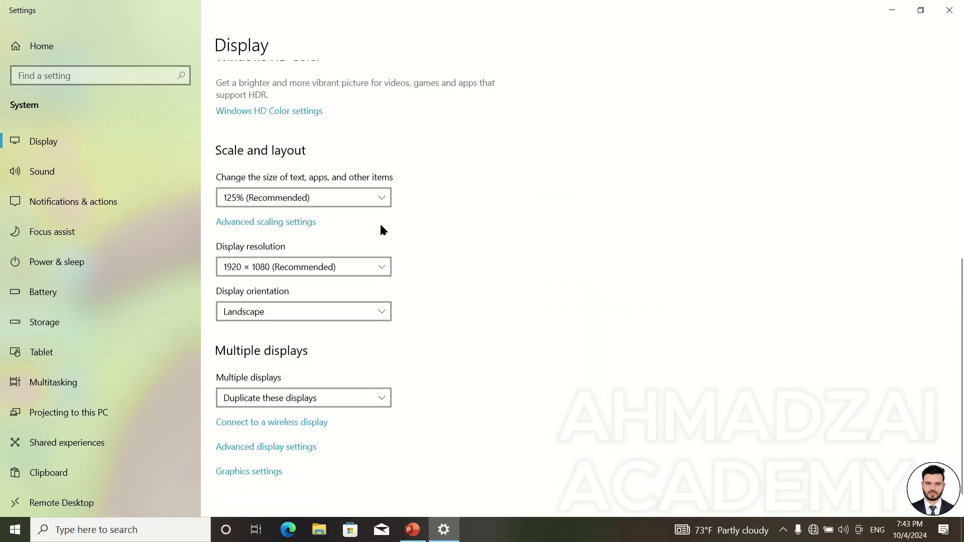
{"action": "left_click", "coordinate": [280, 436]}
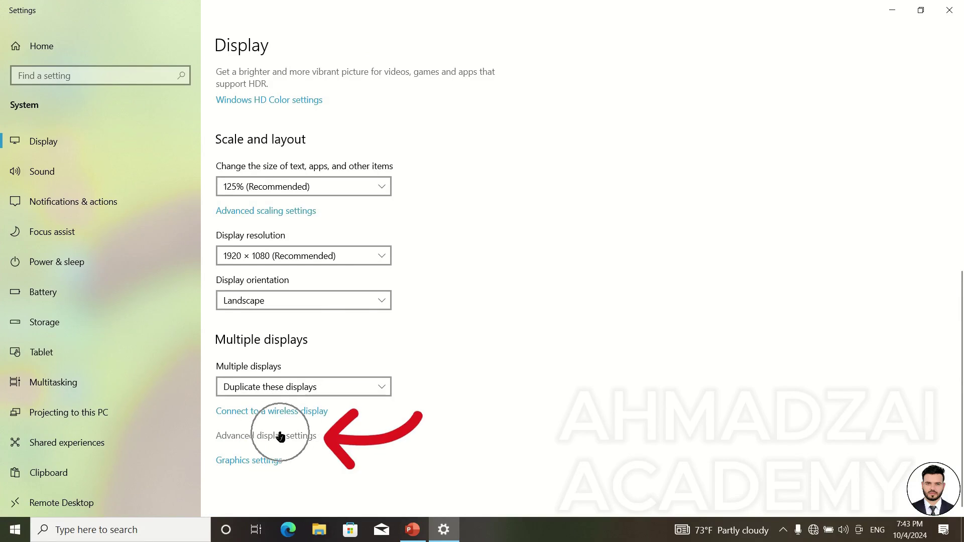
{"action": "left_click", "coordinate": [78, 337]}
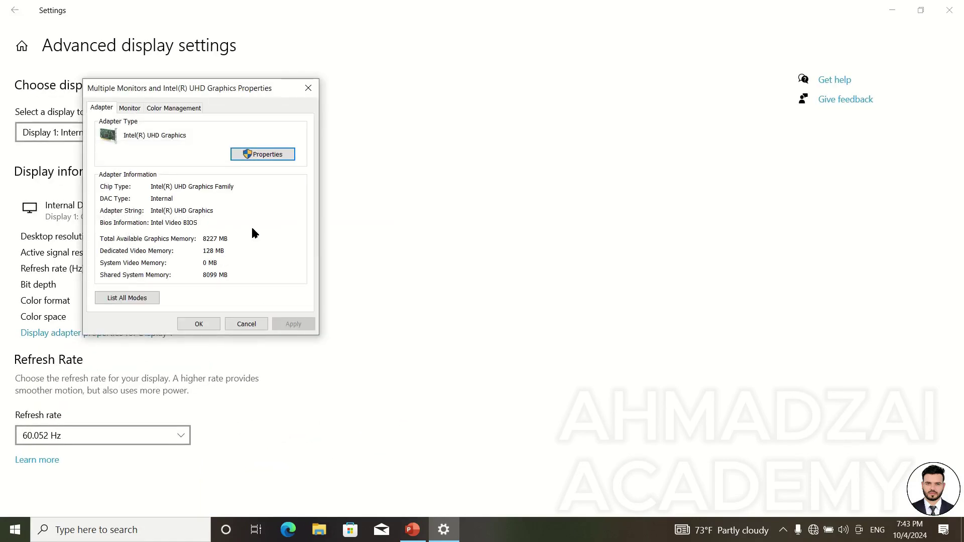
{"action": "left_click_drag", "start_coordinate": [265, 86], "coordinate": [594, 85]}
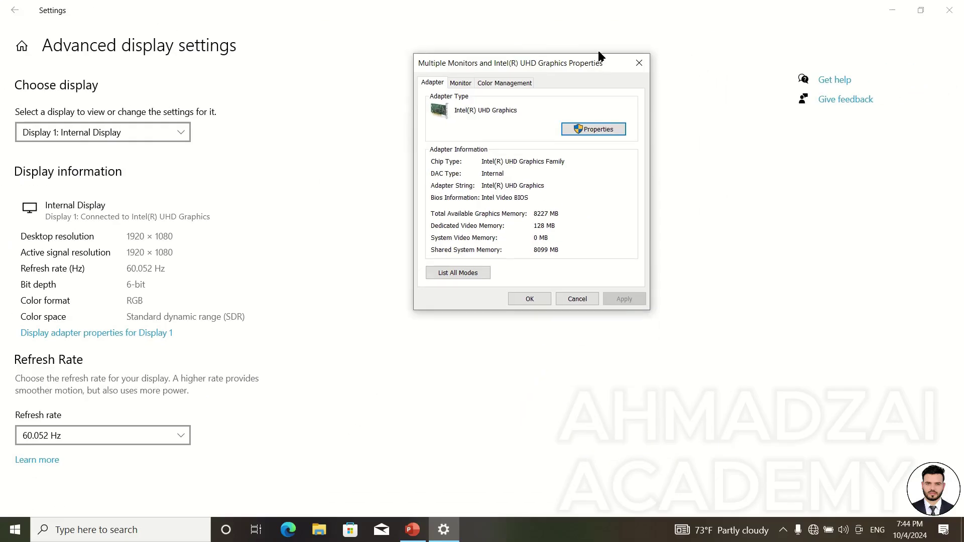
{"action": "left_click_drag", "start_coordinate": [598, 58], "coordinate": [597, 49]}
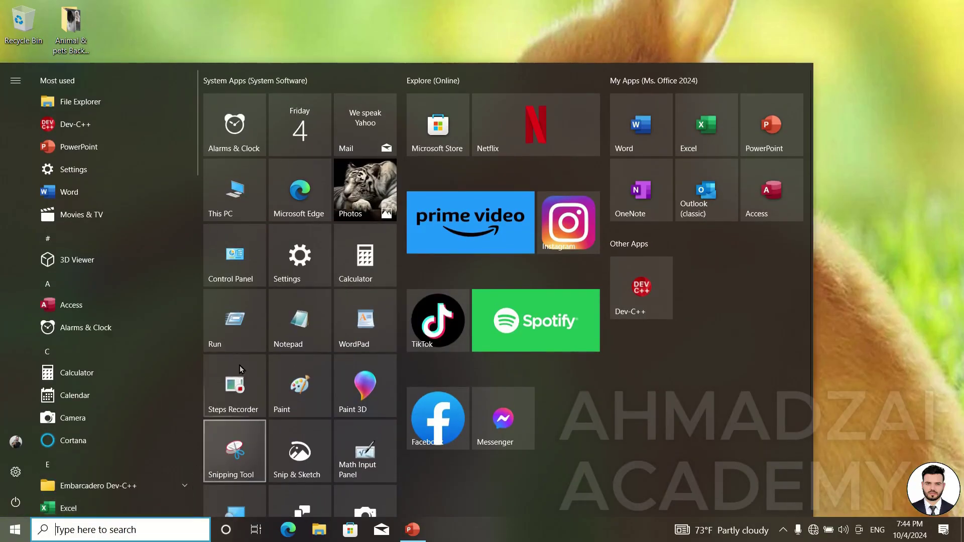
Launch the DirectX Diagnostic Tool by running dxdiag, and move its window higher on the screen
{"action": "key", "text": "super+r"}
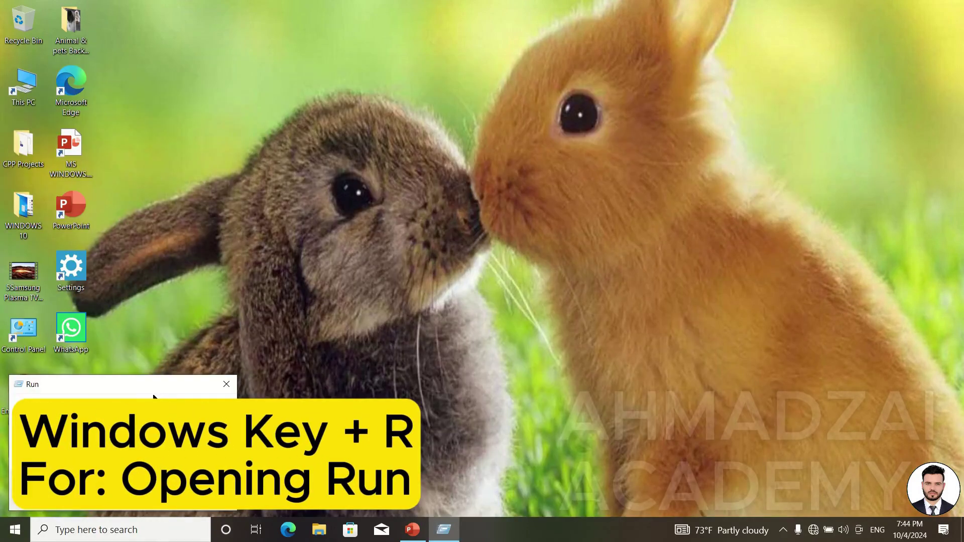
{"action": "left_click_drag", "start_coordinate": [158, 386], "coordinate": [603, 118]}
{"action": "left_click", "coordinate": [531, 179]}
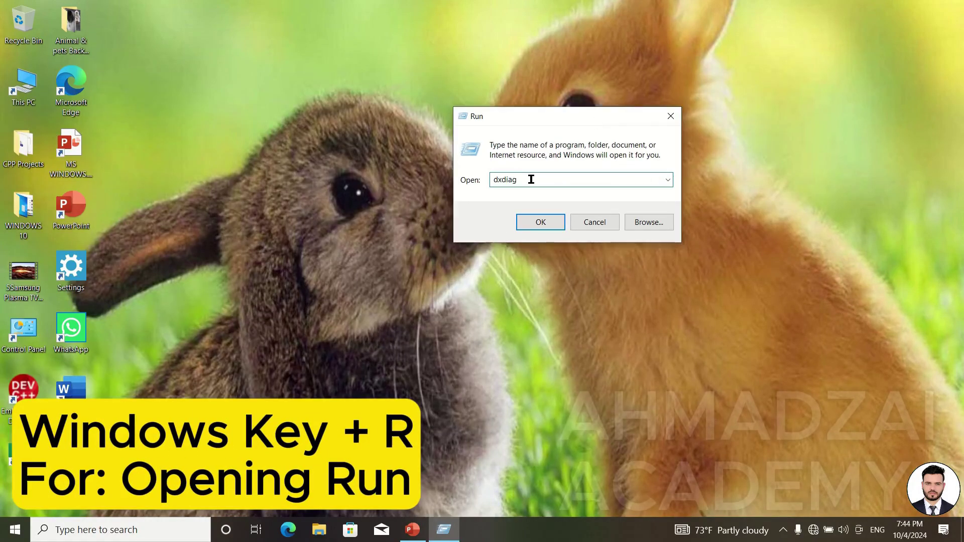
{"action": "left_click", "coordinate": [535, 226]}
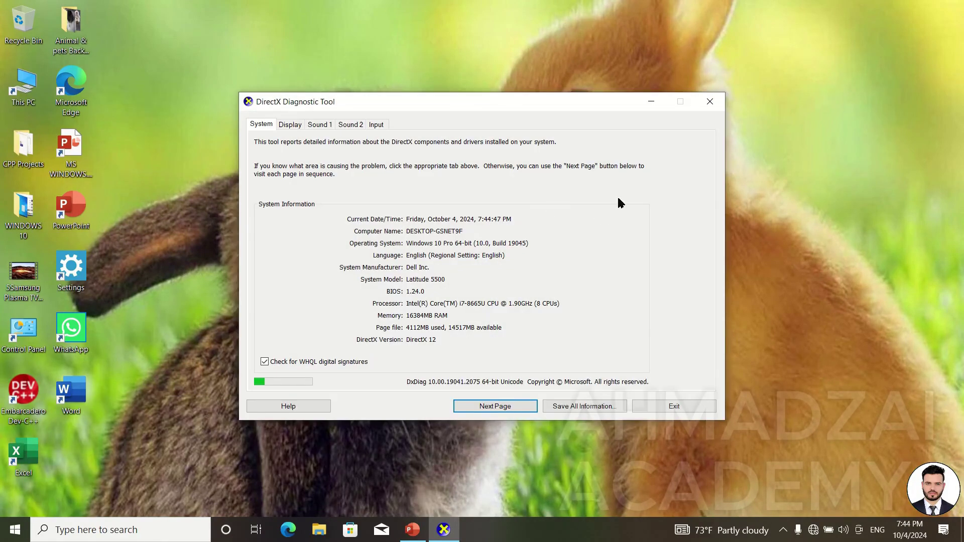
{"action": "left_click_drag", "start_coordinate": [556, 103], "coordinate": [562, 37]}
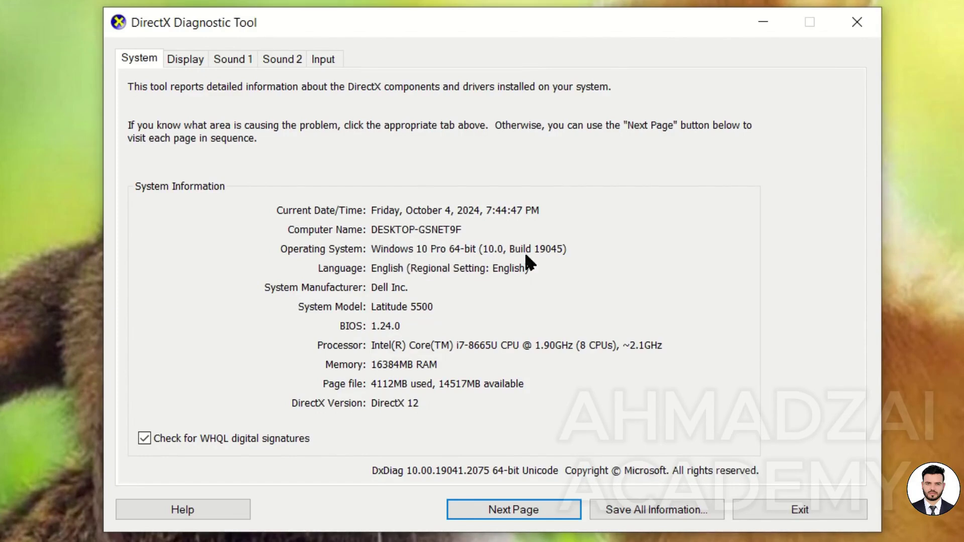
Examine the System, Display, Sound 1, Sound 2 and Input information in the DirectX Diagnostic Tool, and return to System
{"action": "left_click", "coordinate": [397, 271]}
{"action": "left_click", "coordinate": [505, 270]}
{"action": "key", "text": "ctrl"}
{"action": "key", "text": "ctrl"}
{"action": "left_click", "coordinate": [183, 60]}
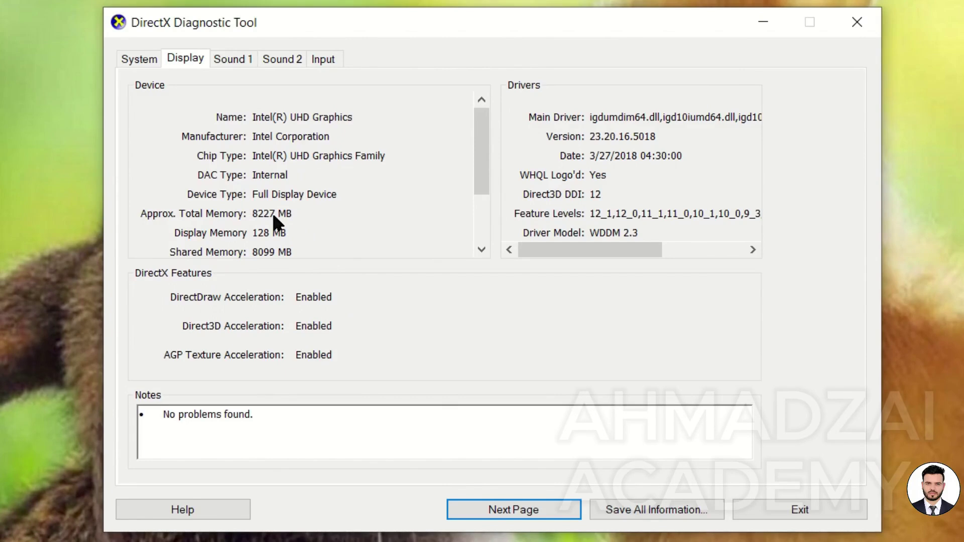
{"action": "key", "text": "ctrl"}
{"action": "key", "text": "ctrl"}
{"action": "left_click", "coordinate": [245, 63]}
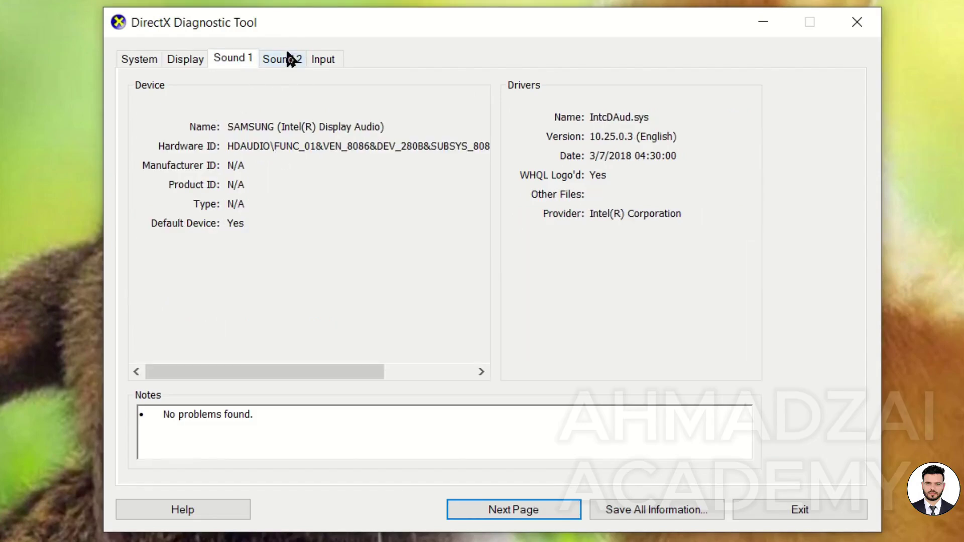
{"action": "left_click", "coordinate": [289, 59]}
{"action": "left_click", "coordinate": [322, 59]}
{"action": "left_click", "coordinate": [143, 59]}
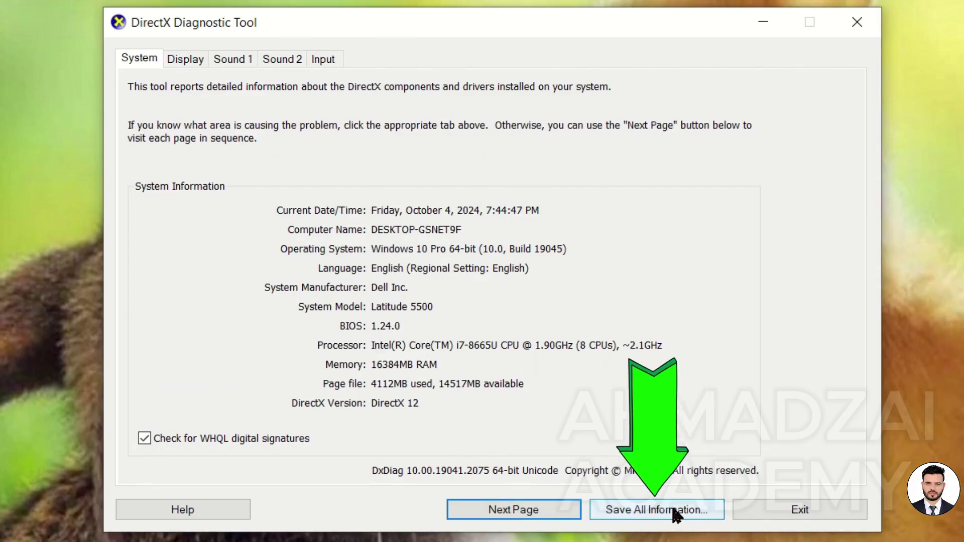
Save all the diagnostic information to the Desktop as the text file DxDiag, and exit the tool
{"action": "left_click", "coordinate": [616, 509]}
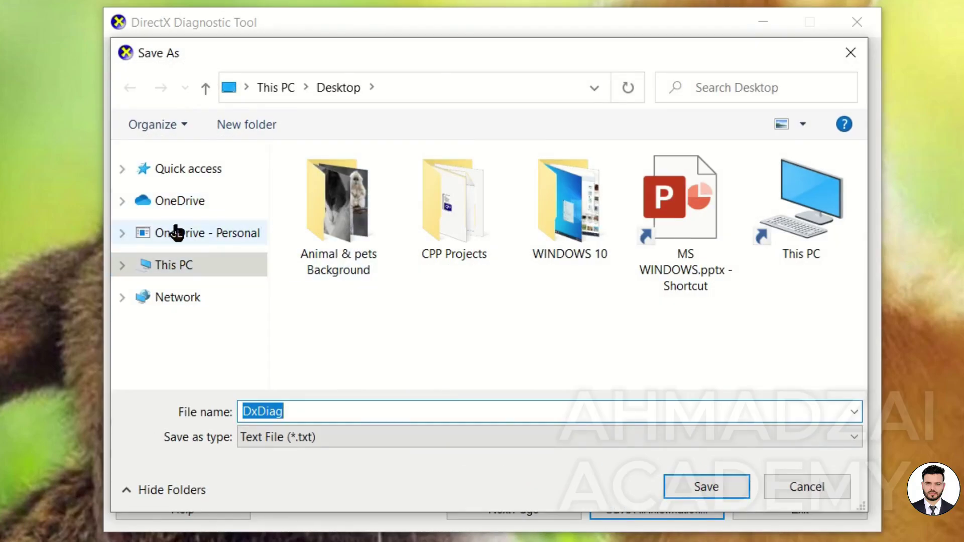
{"action": "left_click", "coordinate": [190, 168]}
{"action": "double_click", "coordinate": [411, 201]}
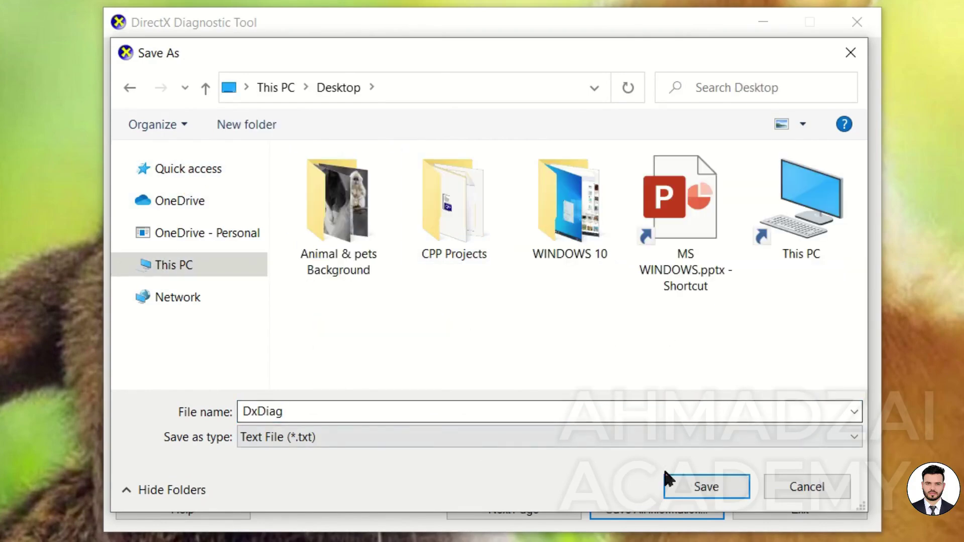
{"action": "left_click", "coordinate": [668, 479]}
{"action": "left_click", "coordinate": [775, 513]}
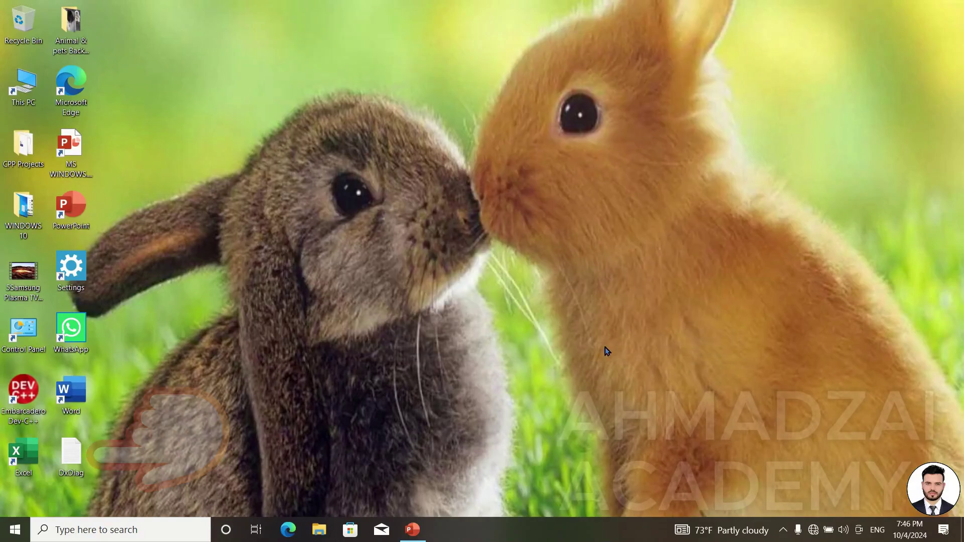
Open the DxDiag report from the desktop in a maximized window and print all of it with Microsoft Print to PDF
{"action": "double_click", "coordinate": [70, 455]}
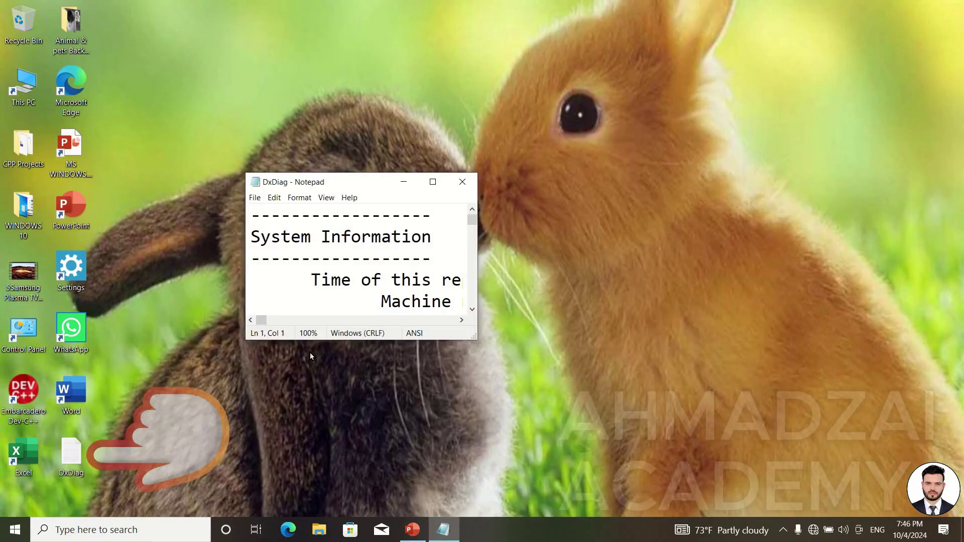
{"action": "left_click", "coordinate": [433, 181]}
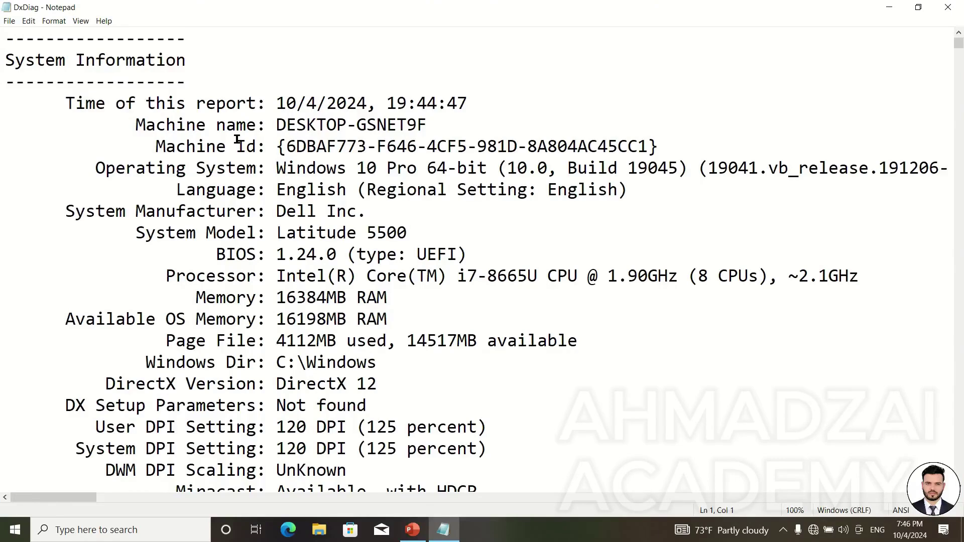
{"action": "left_click", "coordinate": [13, 22]}
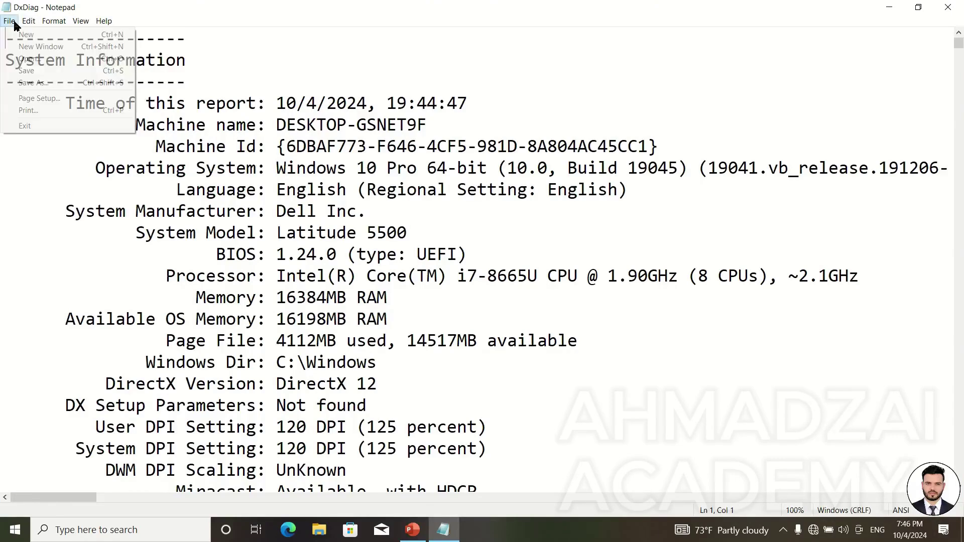
{"action": "left_click", "coordinate": [25, 110]}
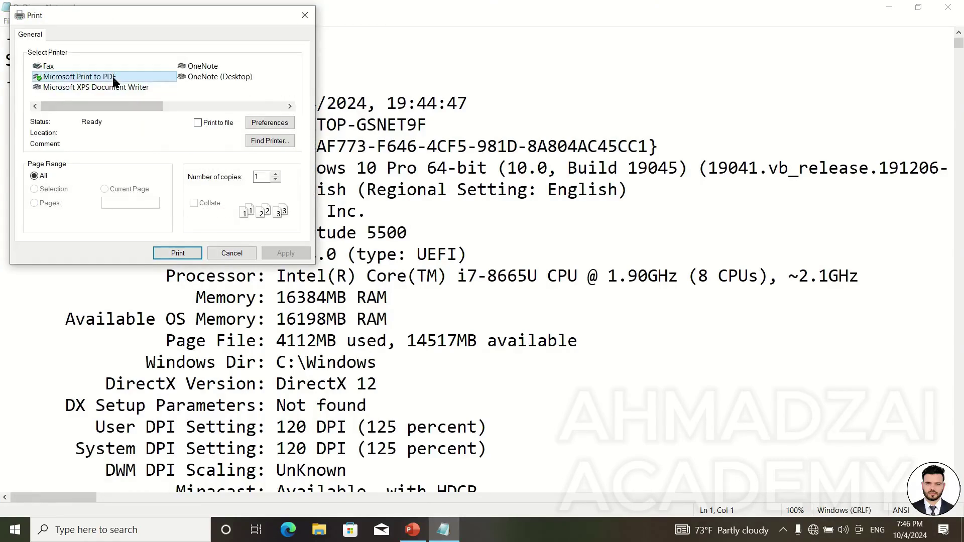
{"action": "left_click", "coordinate": [185, 252]}
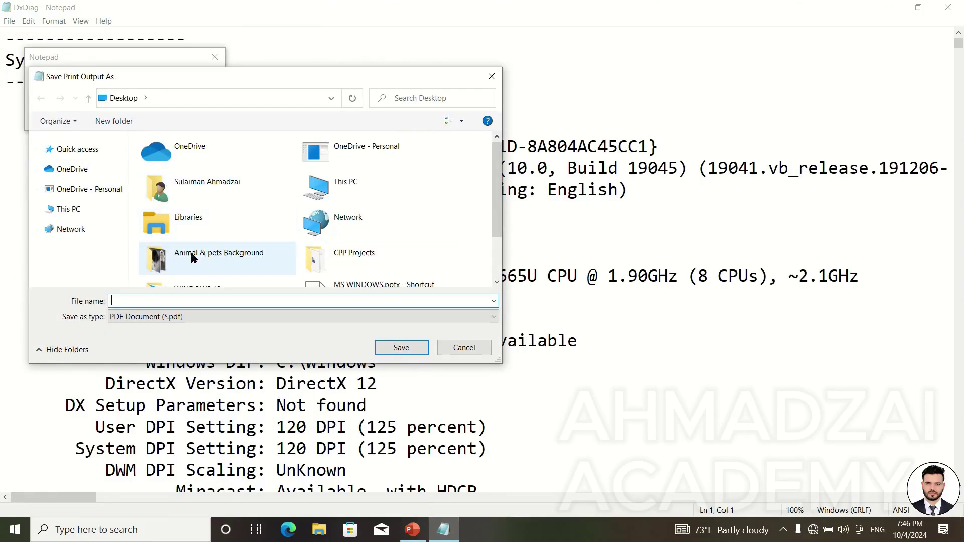
Save the PDF print output to the Desktop as 3, and close the DxDiag report
{"action": "left_click", "coordinate": [81, 153]}
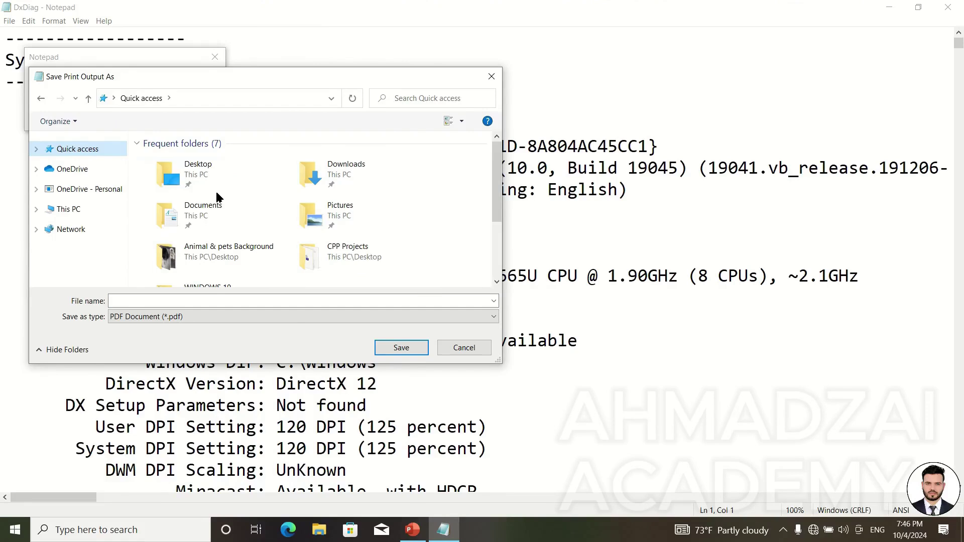
{"action": "double_click", "coordinate": [216, 186]}
{"action": "left_click", "coordinate": [287, 296]}
{"action": "type", "text": "3"}
{"action": "left_click", "coordinate": [396, 348]}
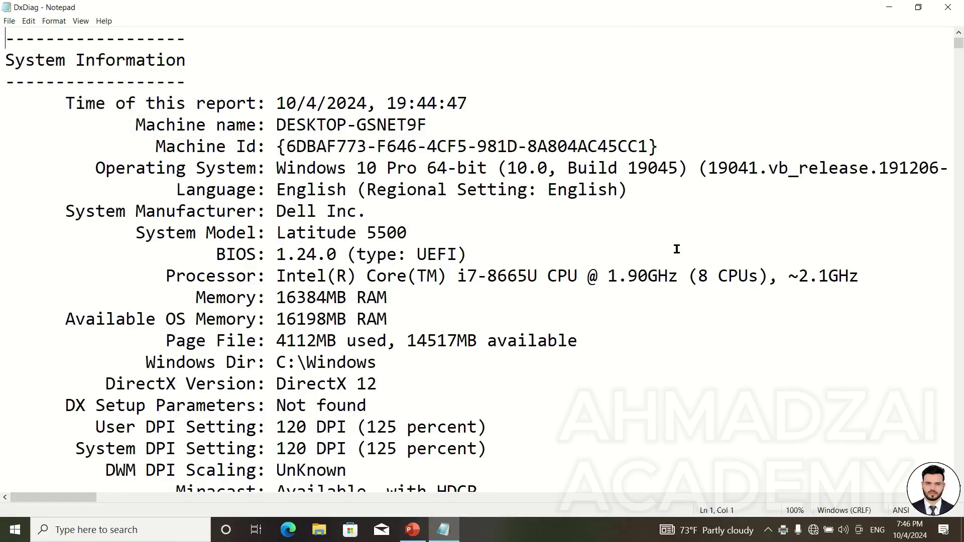
{"action": "left_click", "coordinate": [948, 7]}
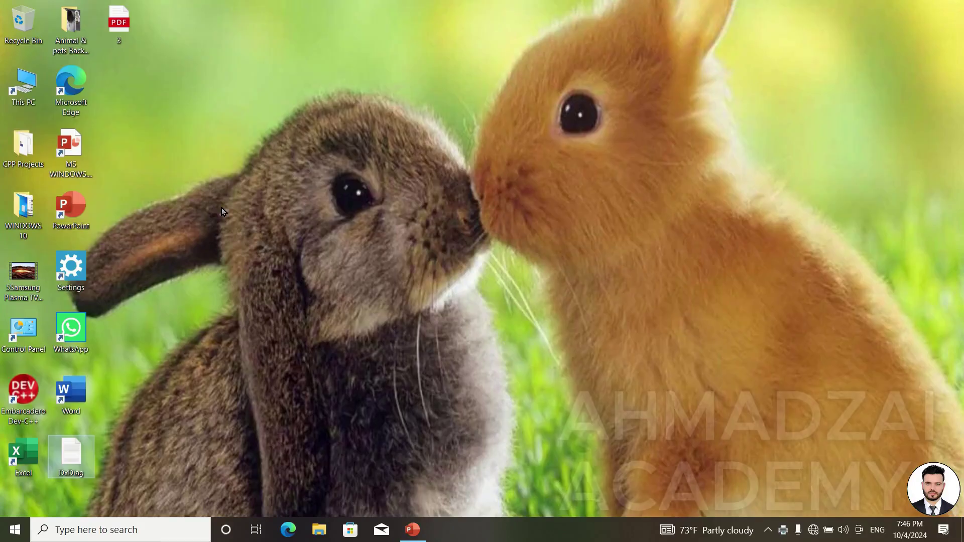
Open the PDF file 3 from the desktop and look over its pages and page count
{"action": "double_click", "coordinate": [119, 21]}
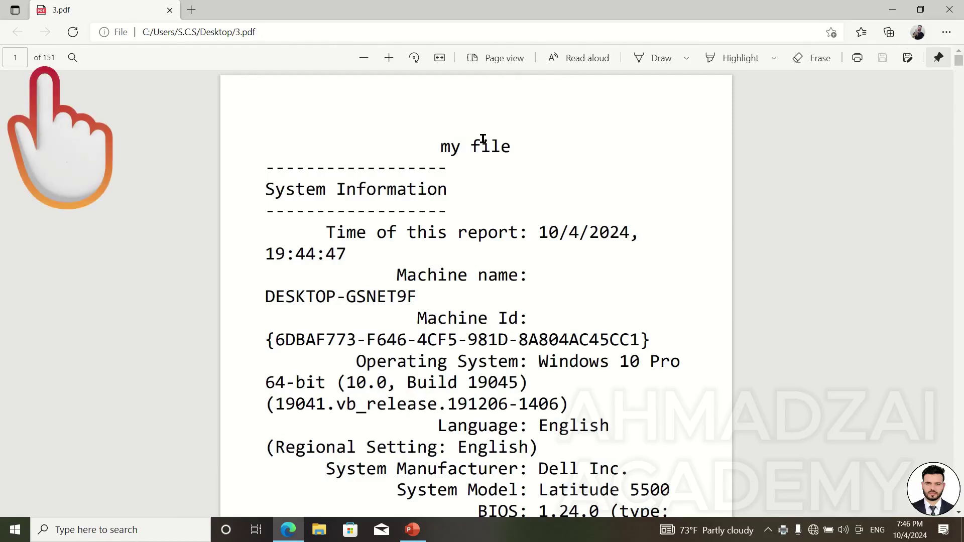
{"action": "scroll", "coordinate": [483, 139], "scroll_direction": "down", "scroll_amount": 4}
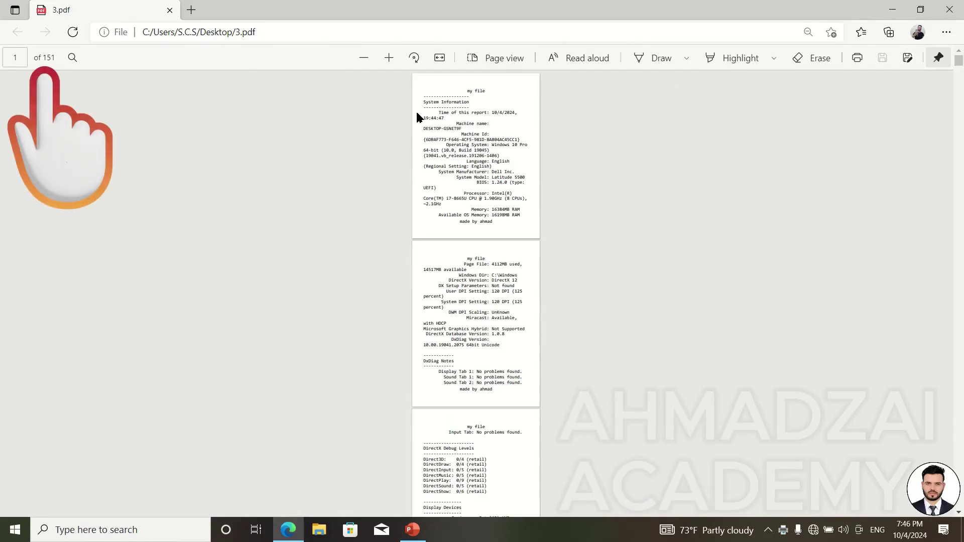
{"action": "left_click", "coordinate": [53, 62]}
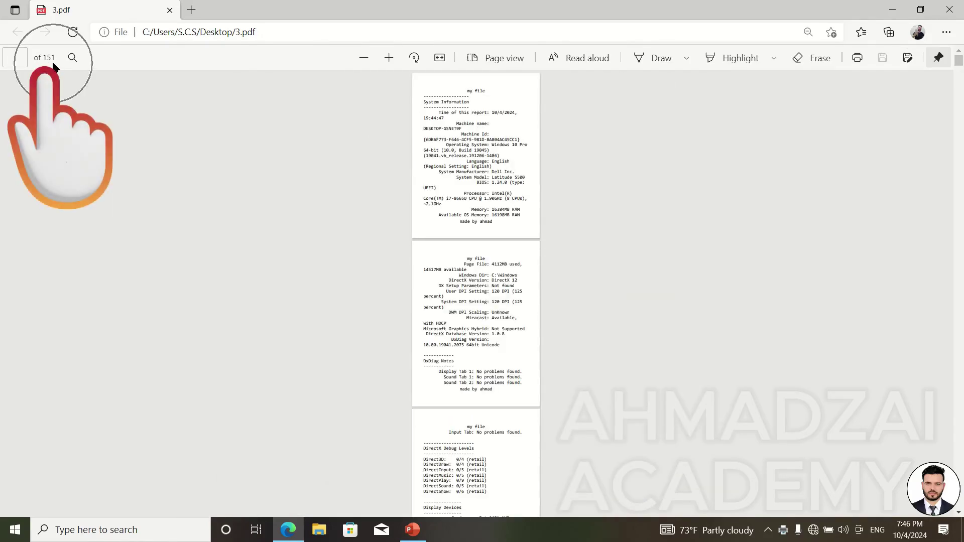
{"action": "scroll", "coordinate": [462, 134], "scroll_direction": "up", "scroll_amount": 4}
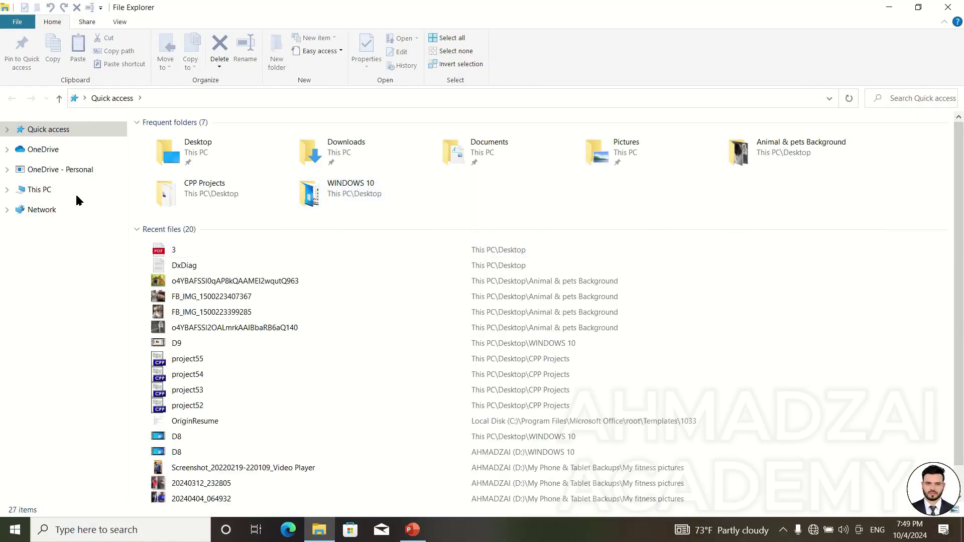
View Computer Management by way of This PC's Manage command, and close both it and the This PC window
{"action": "left_click", "coordinate": [76, 194]}
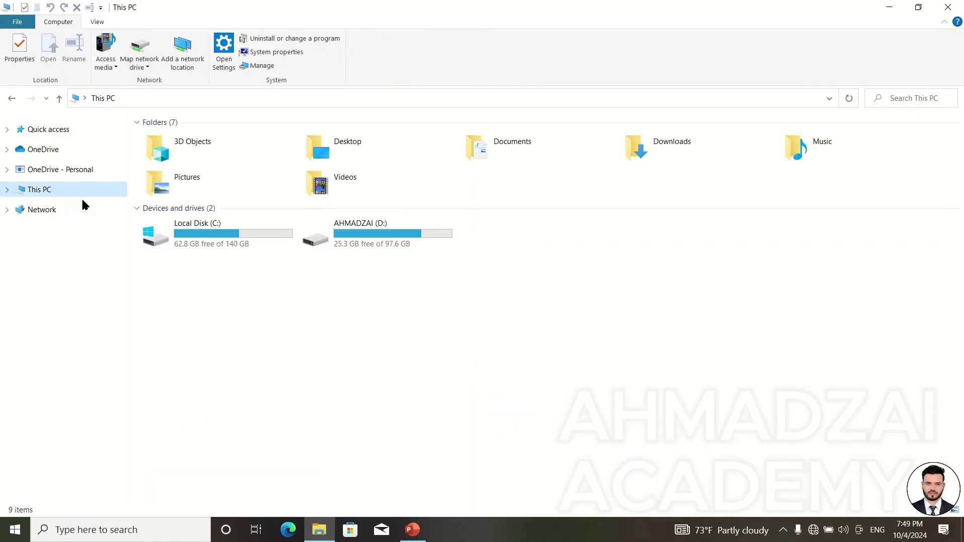
{"action": "left_click", "coordinate": [303, 232]}
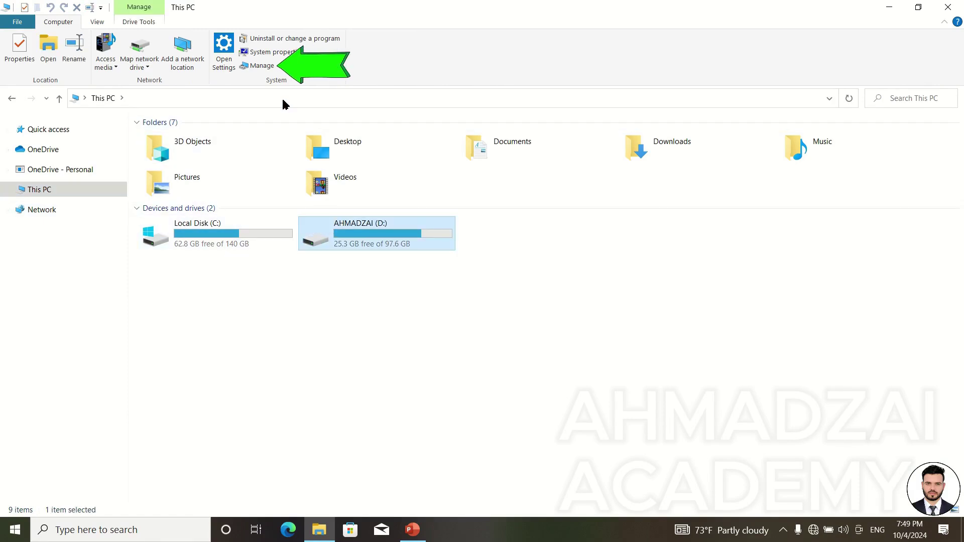
{"action": "left_click", "coordinate": [263, 69]}
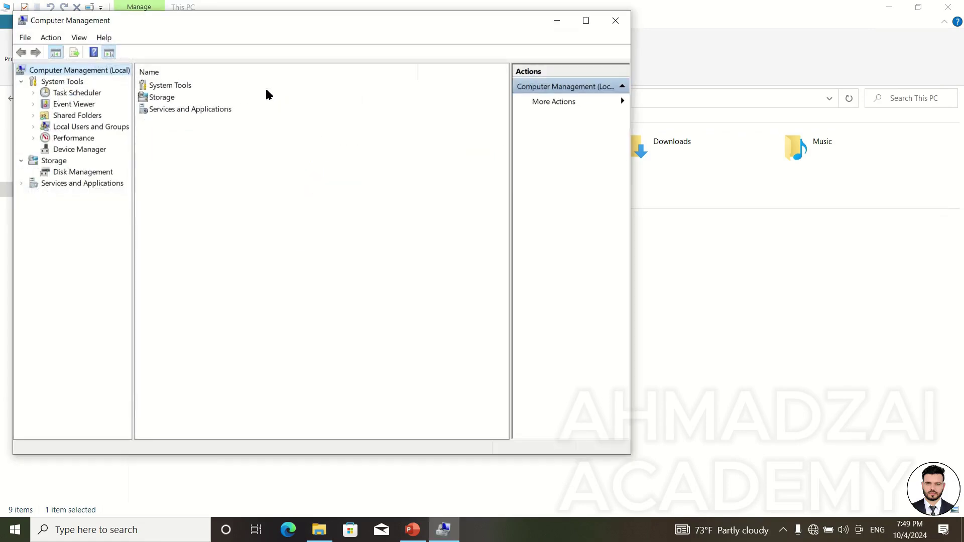
{"action": "left_click", "coordinate": [613, 19]}
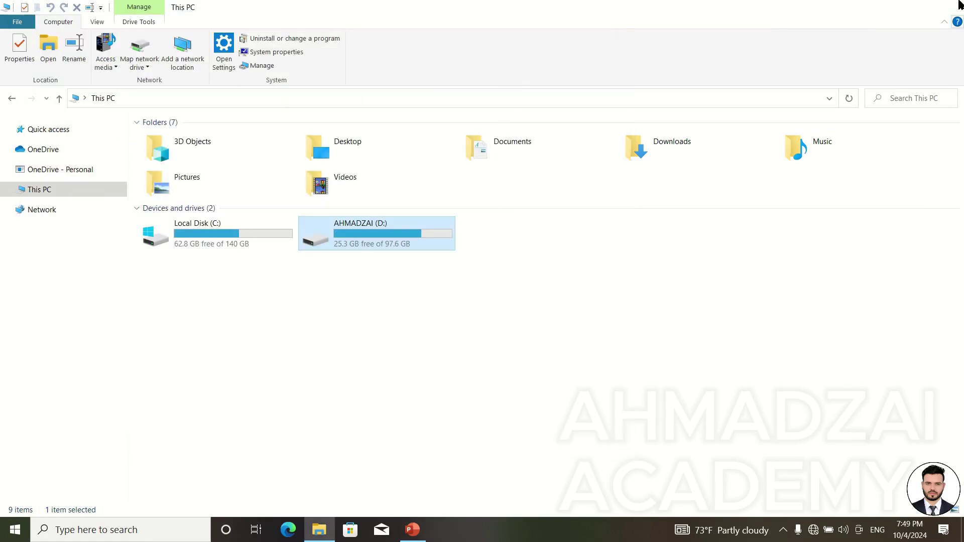
{"action": "left_click", "coordinate": [948, 7]}
Reopen Computer Management from the This PC desktop shortcut, move its window toward the screen's middle, and show Device Manager
{"action": "right_click", "coordinate": [25, 89]}
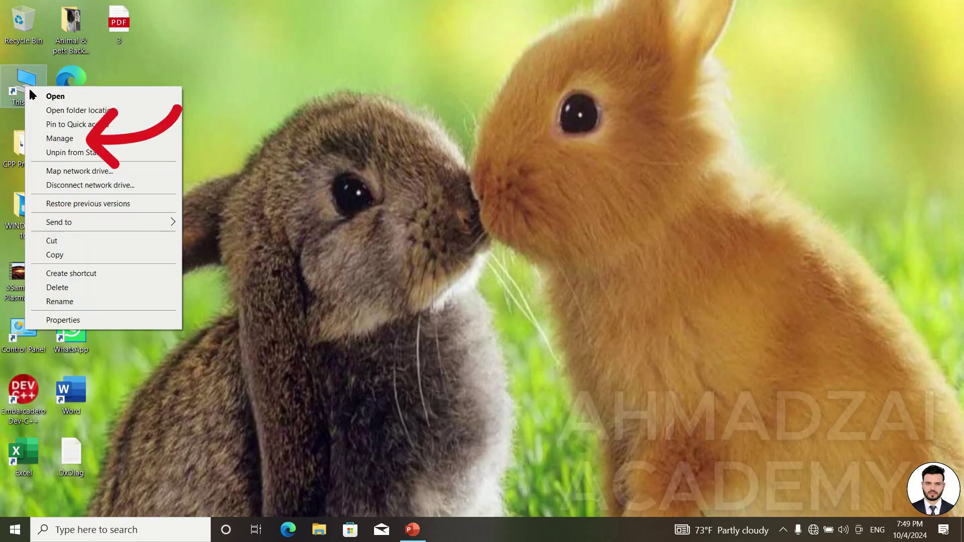
{"action": "left_click", "coordinate": [69, 137]}
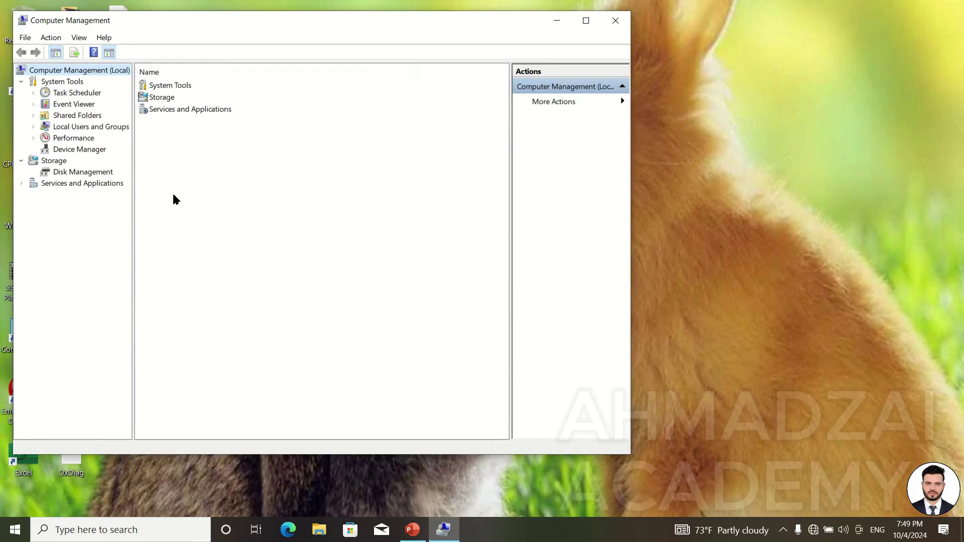
{"action": "left_click_drag", "start_coordinate": [302, 25], "coordinate": [485, 33]}
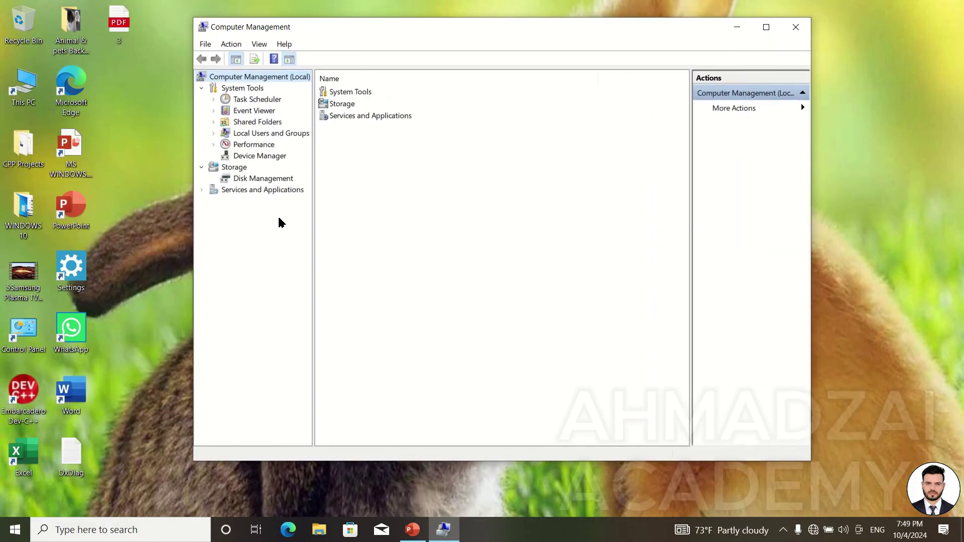
{"action": "left_click", "coordinate": [271, 156]}
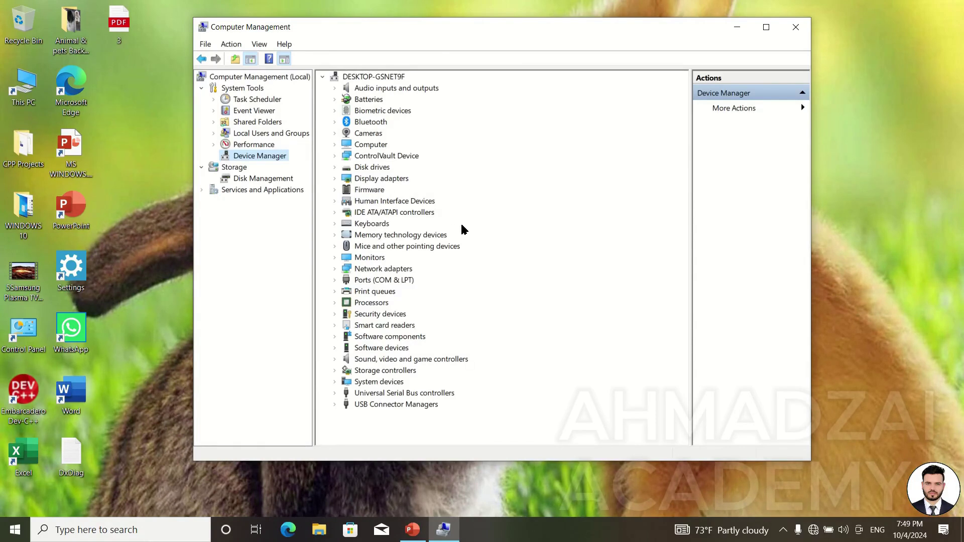
Expand Cameras in Device Manager and show the commands available for the integrated webcam
{"action": "left_click", "coordinate": [335, 133]}
{"action": "right_click", "coordinate": [375, 146]}
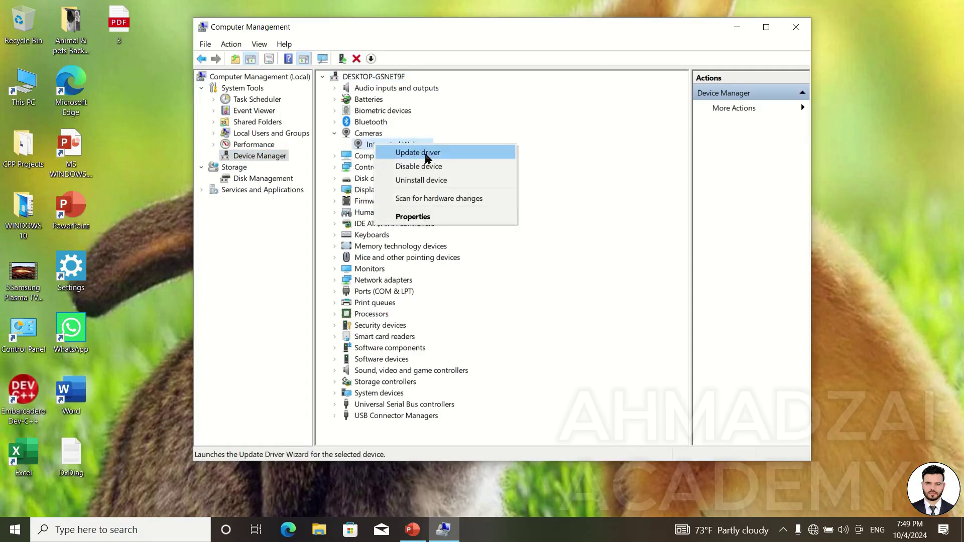